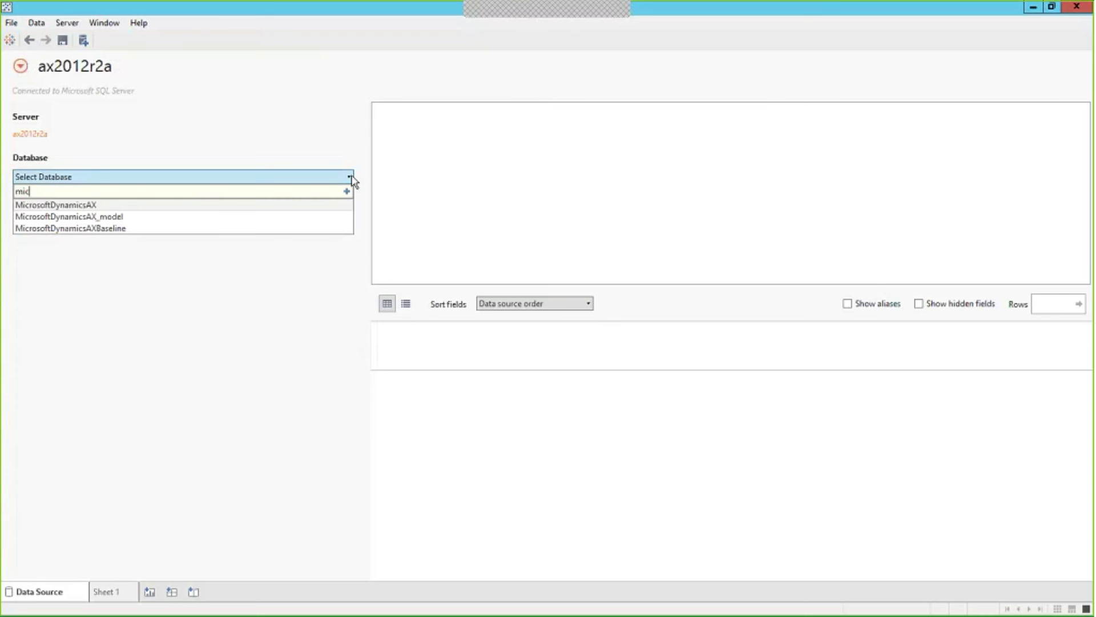
Select the MicrosoftDynamicsAX database and filter its table list by "trvexp".
click(74, 207)
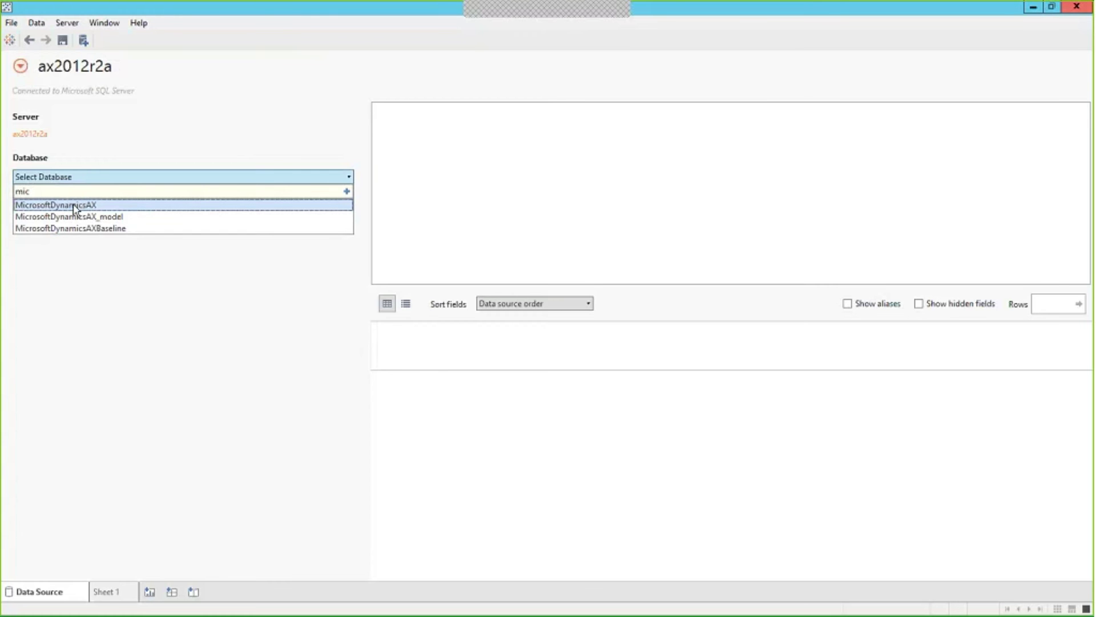
click(74, 206)
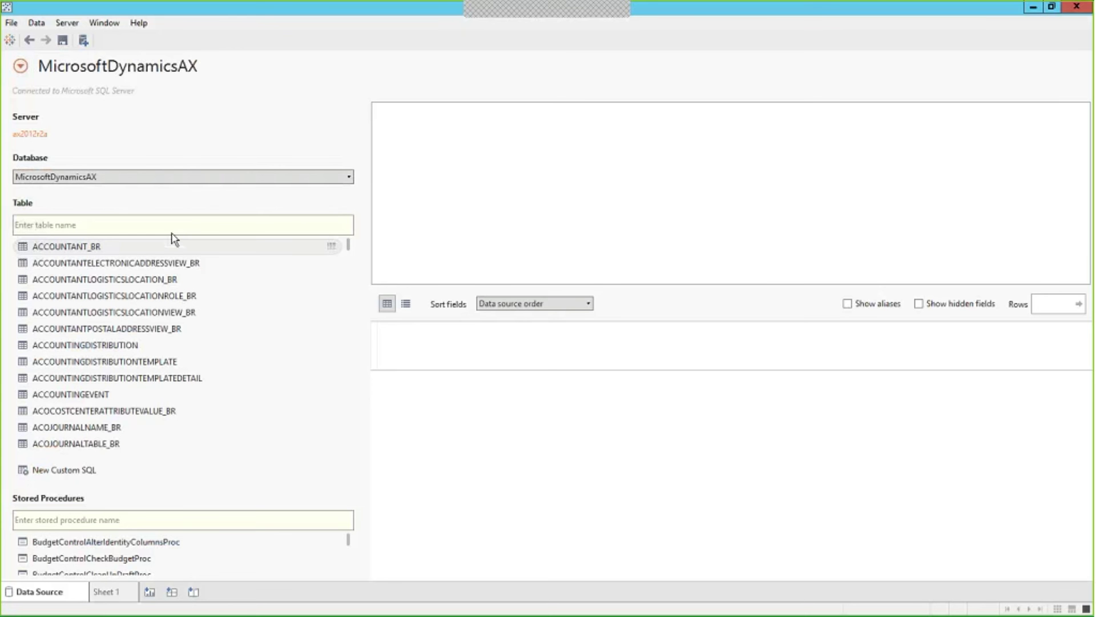
click(132, 225)
text(t)
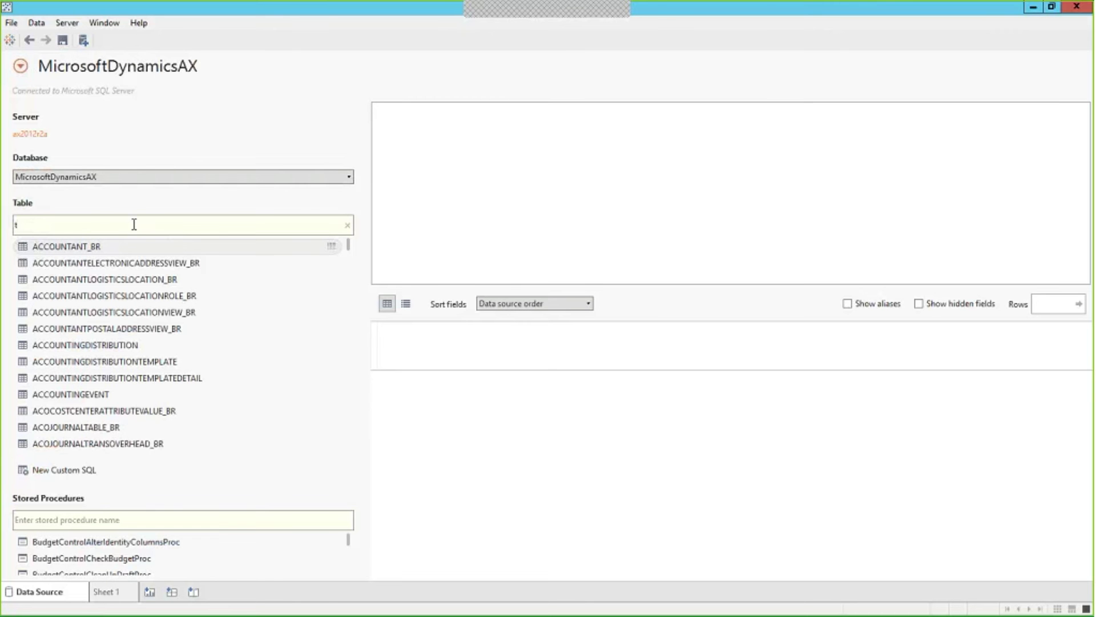
text(r)
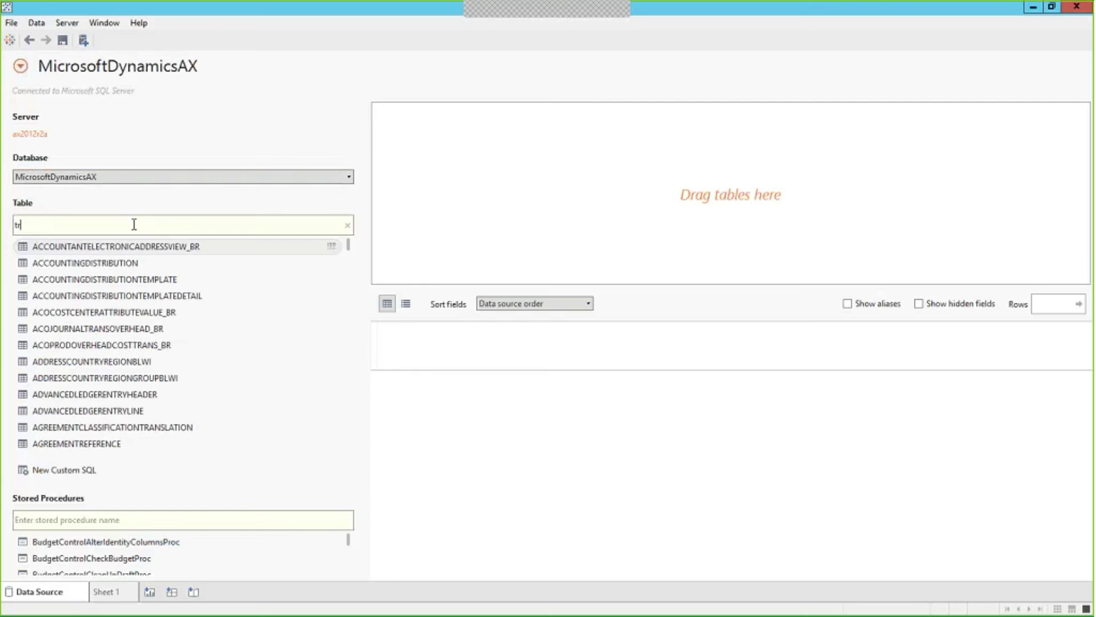
text(vt)
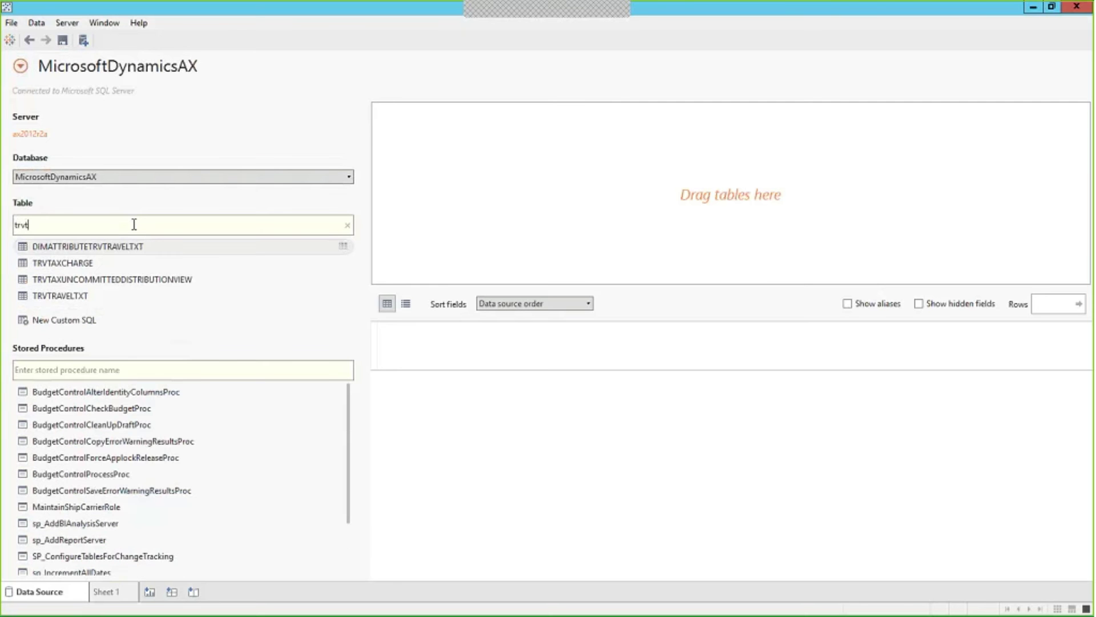
key(BackSpace)
text(ex)
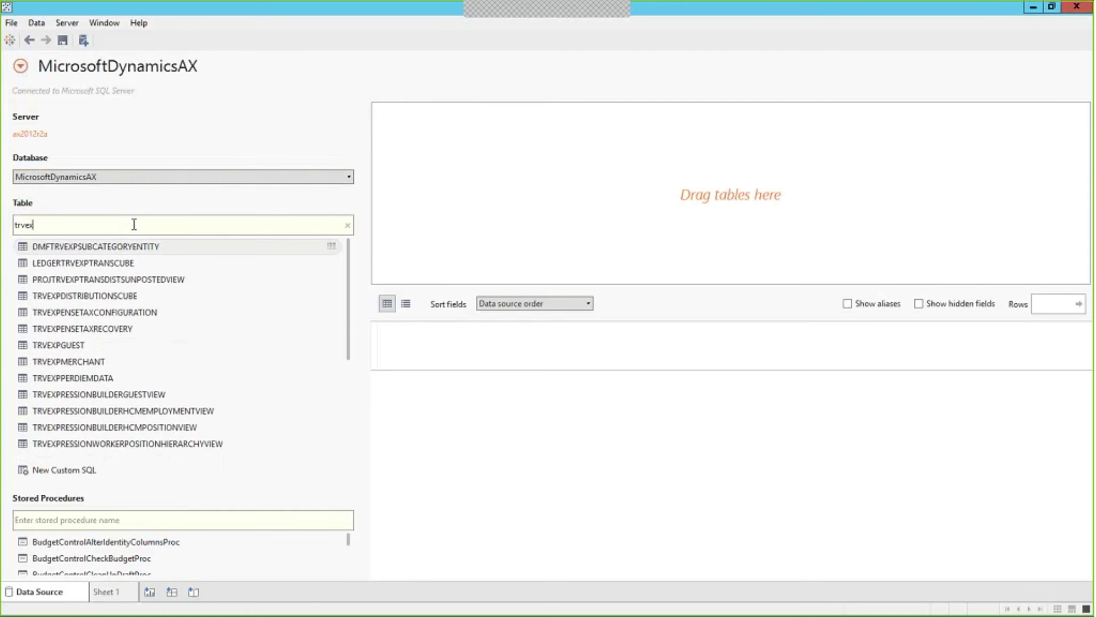
text(p)
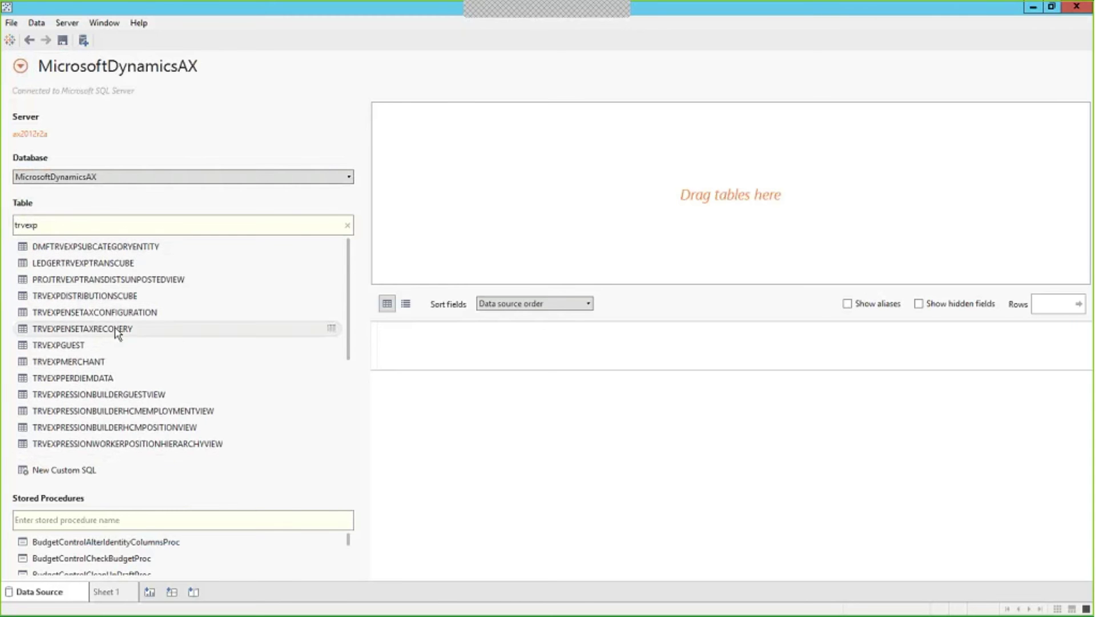
Add the TRVEXPTABLE and TRVEXPTRANS tables to the data source.
scroll(118, 334, down, 3)
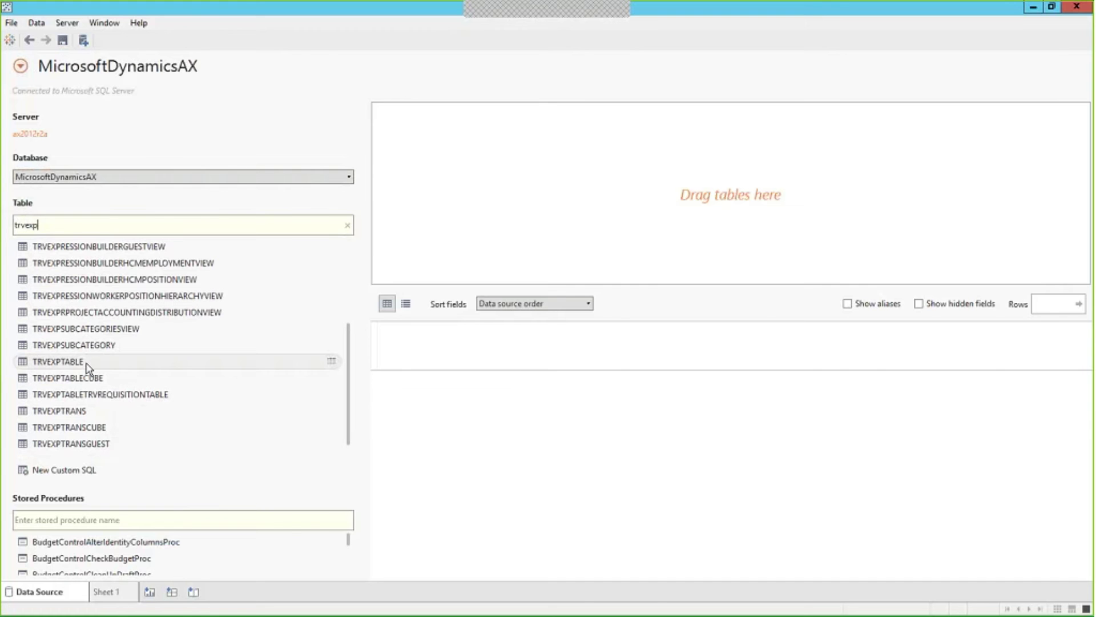
double_click(86, 362)
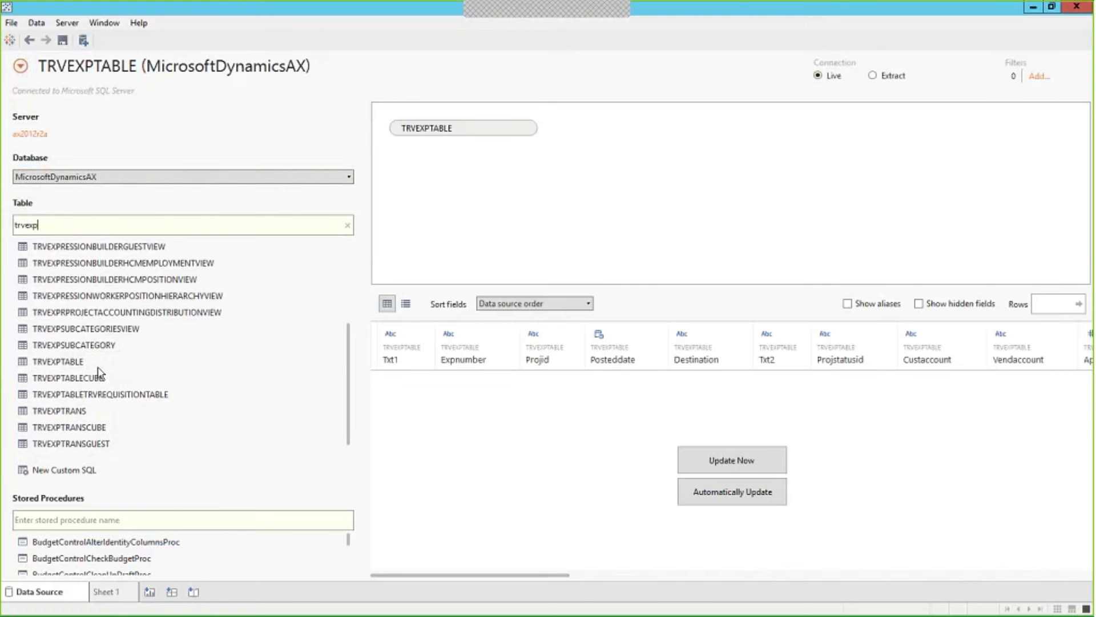
double_click(69, 412)
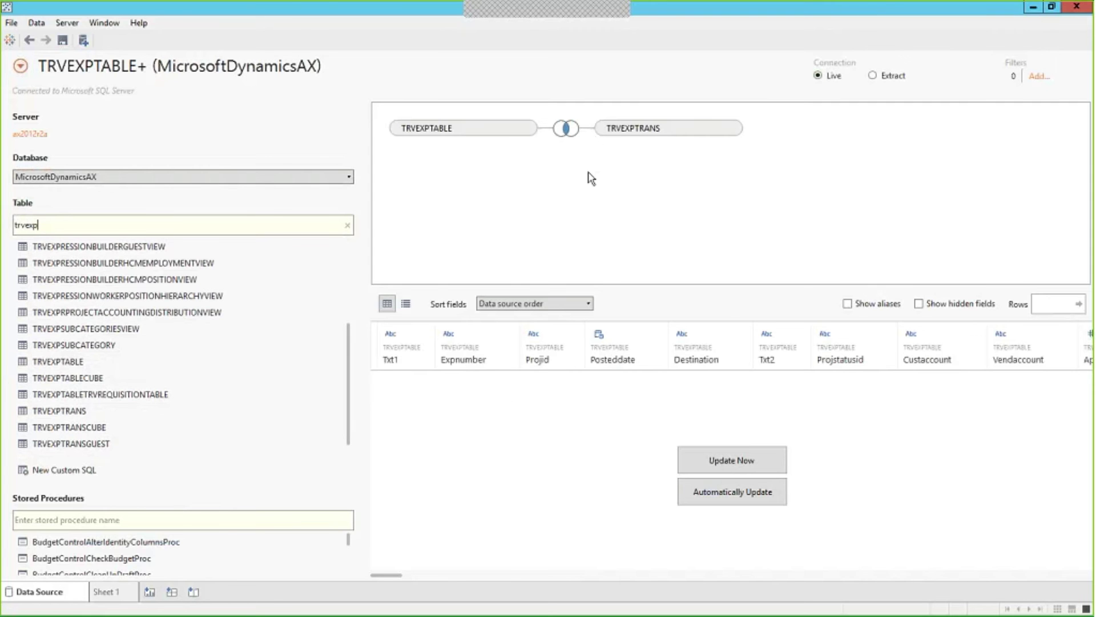
Open the join between TRVEXPTABLE and TRVEXPTRANS and load the preview of the joined rows.
click(569, 130)
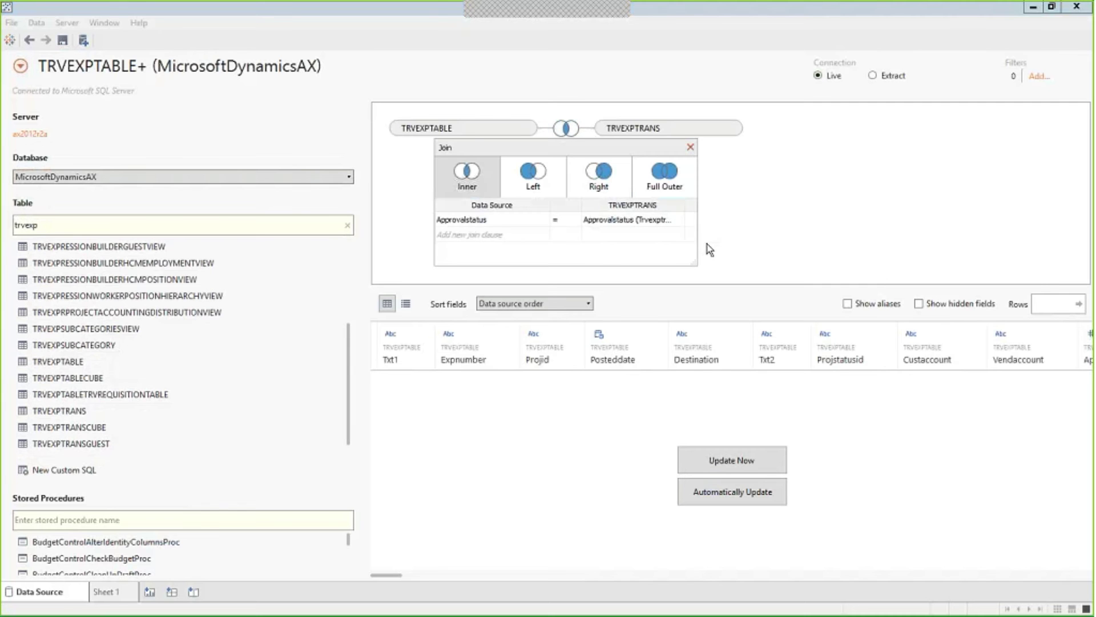
click(744, 463)
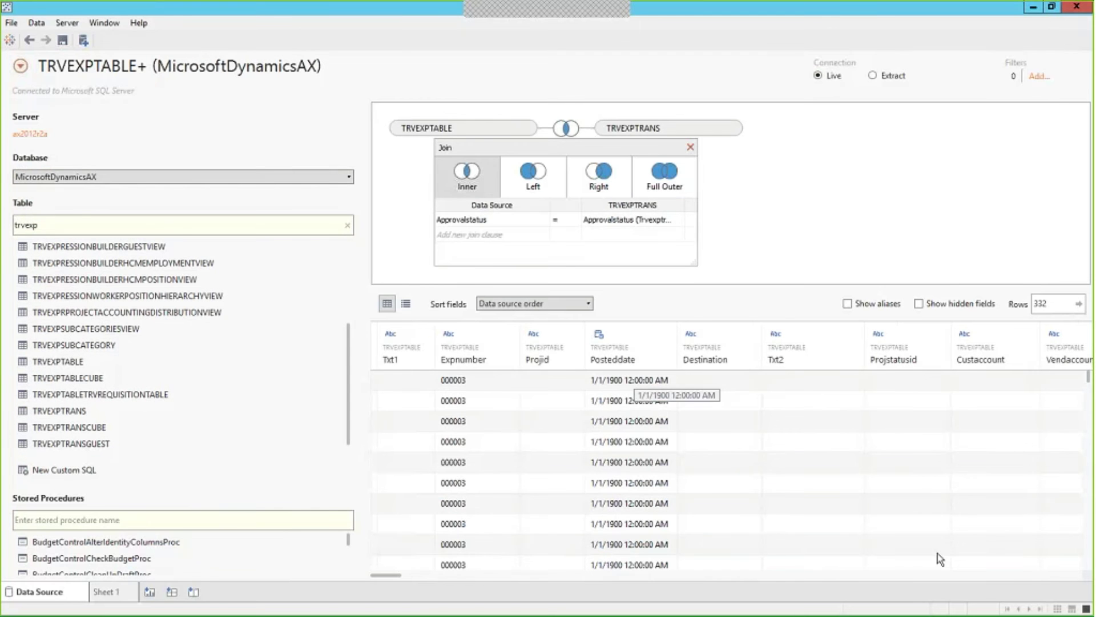
mouse_move(391, 576)
mouse_down()
mouse_move(458, 597)
mouse_move(417, 574)
mouse_move(379, 573)
mouse_up()
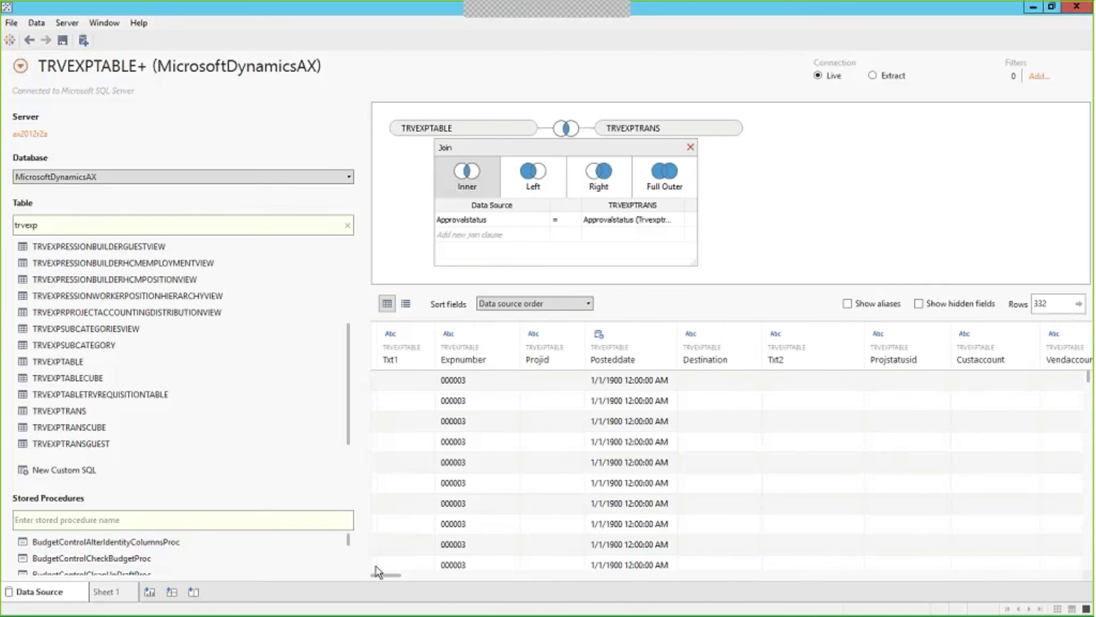
Set the inner join clause to Recid = Trvexptable of TRVEXPTRANS and update the data preview.
click(513, 222)
text(r)
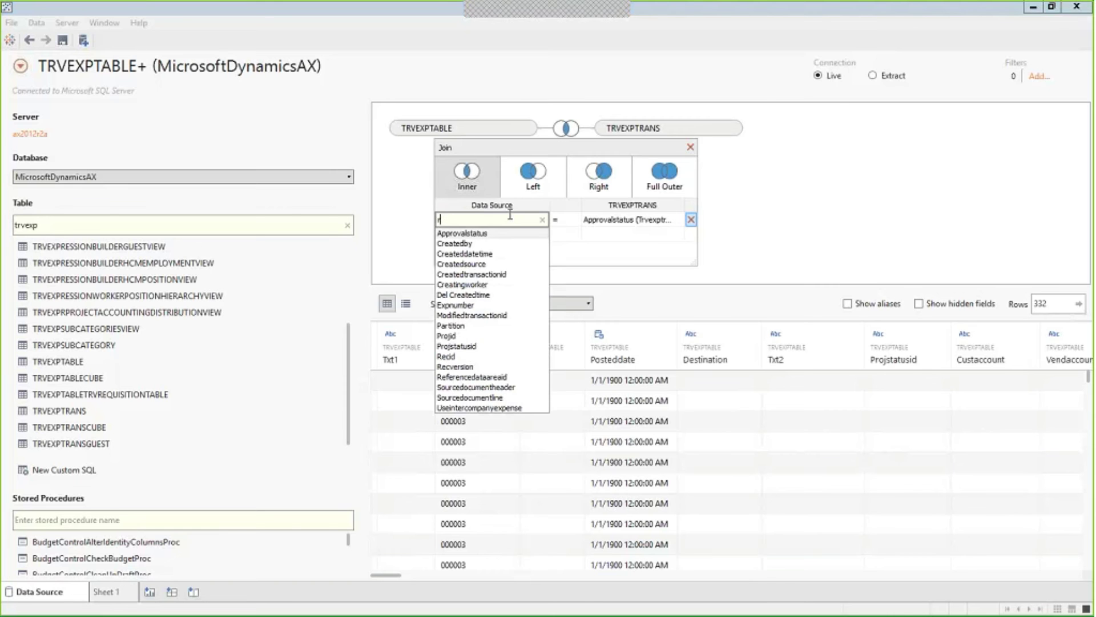
text(ec)
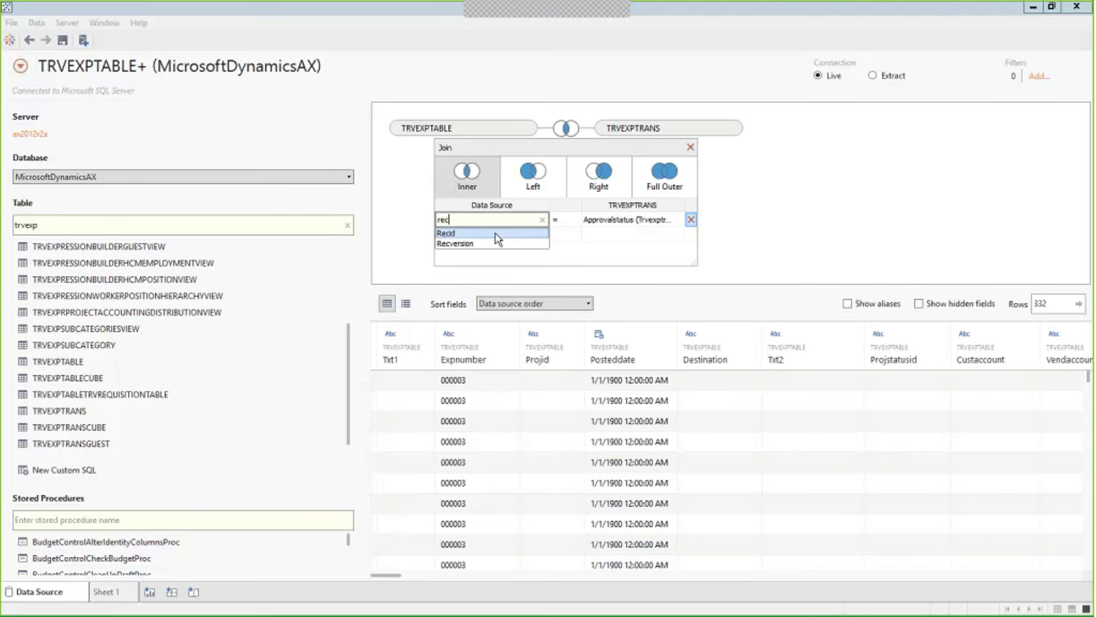
click(497, 234)
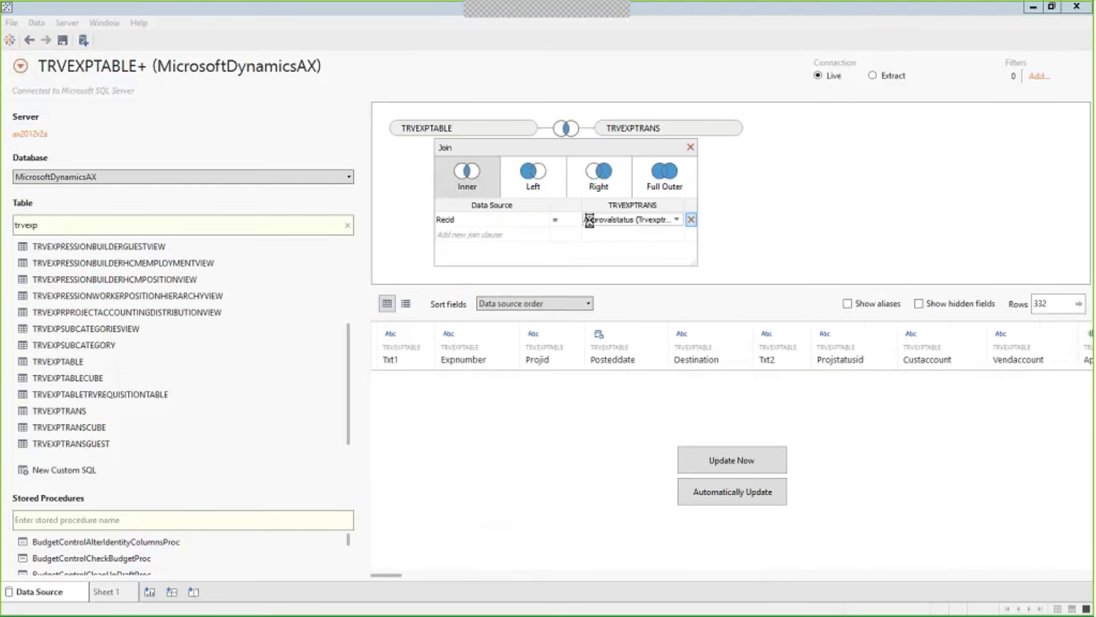
click(590, 220)
scroll(701, 304, down, 5)
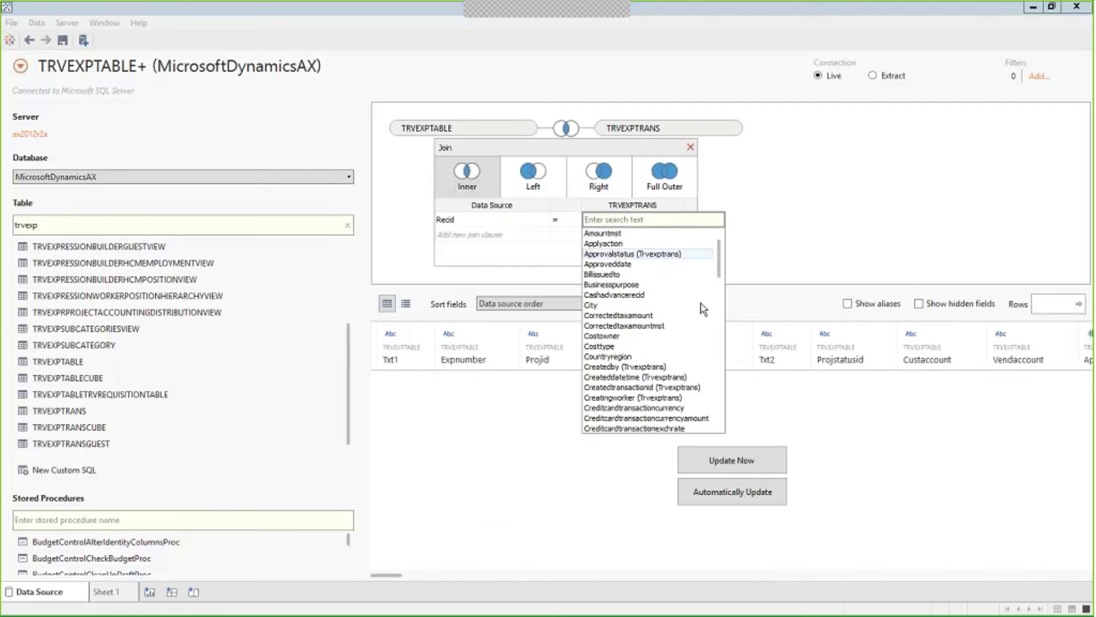
drag(719, 293, 722, 429)
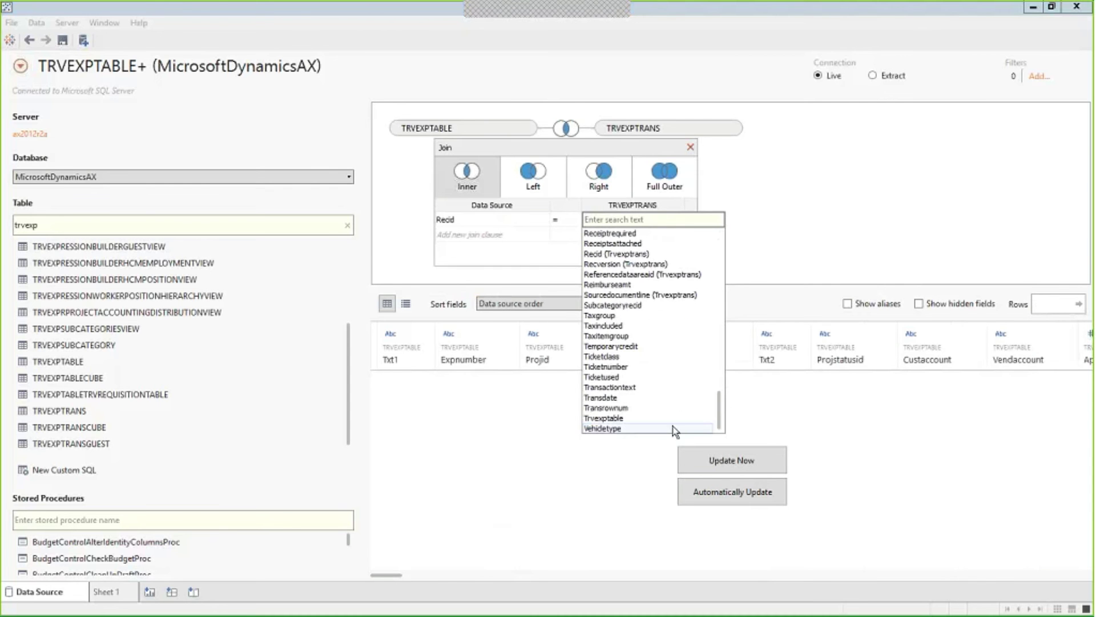
click(612, 425)
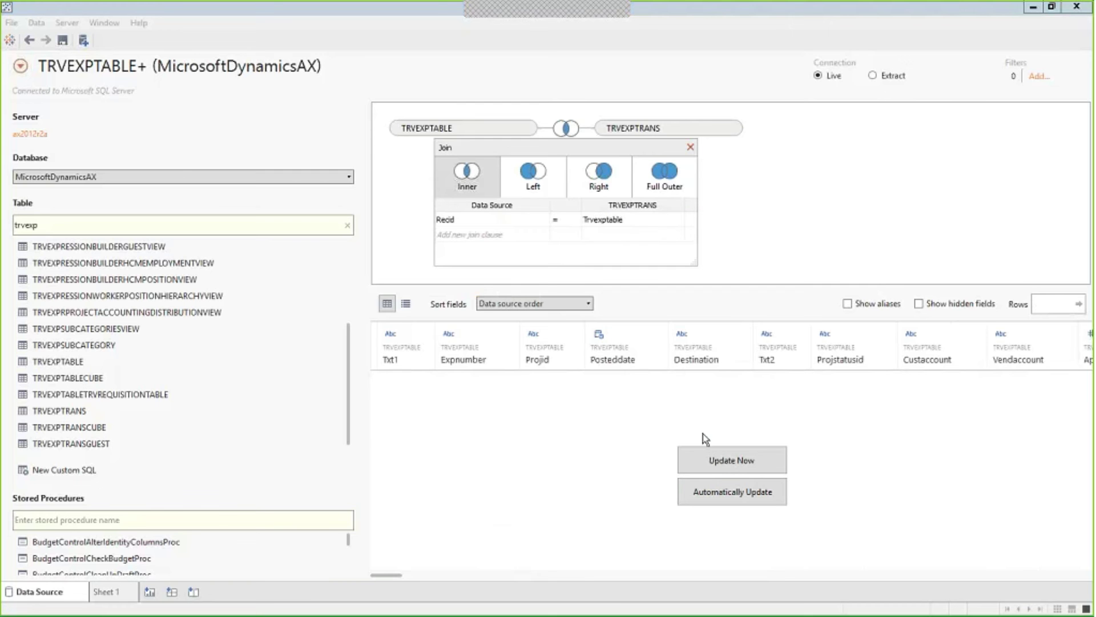
click(722, 458)
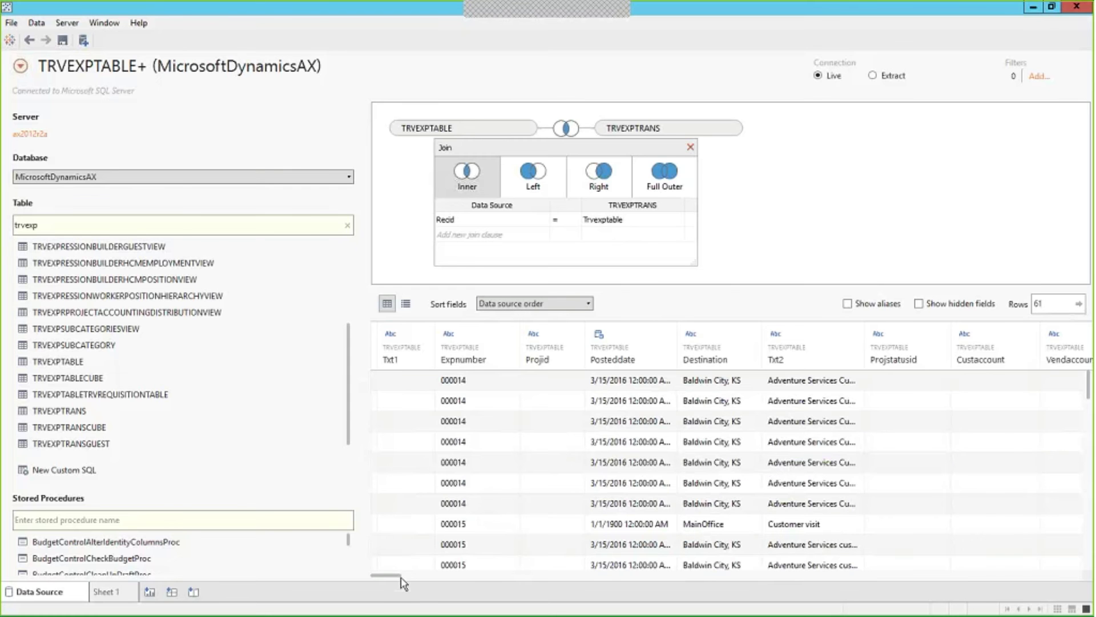
drag(403, 581, 108, 589)
Open Sheet 1, widen the data pane and enlarge its list of measures.
click(119, 591)
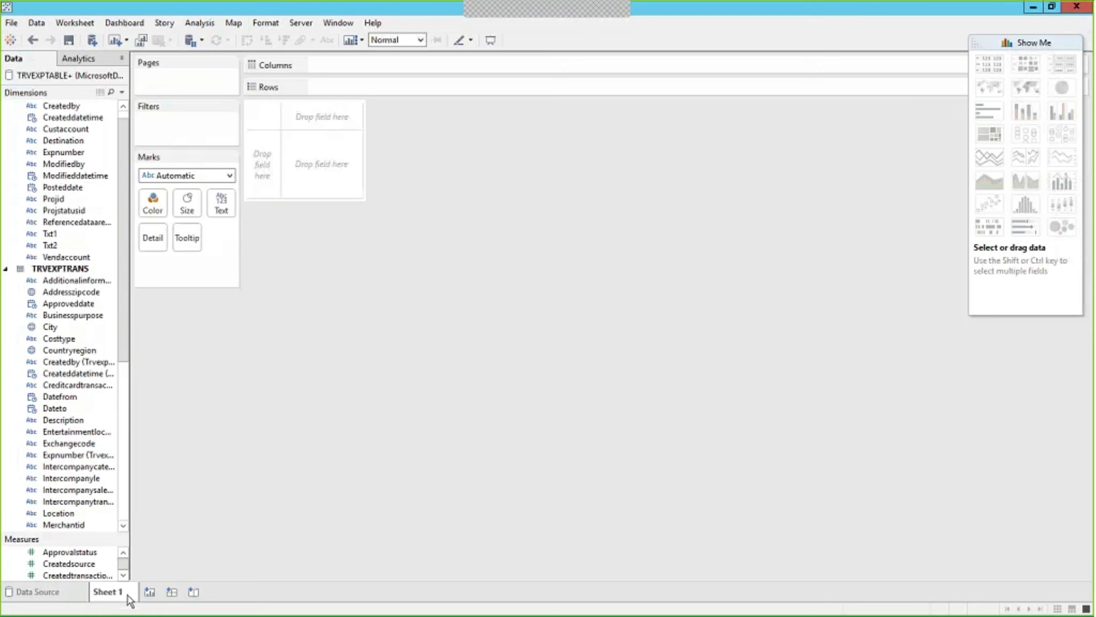
click(70, 551)
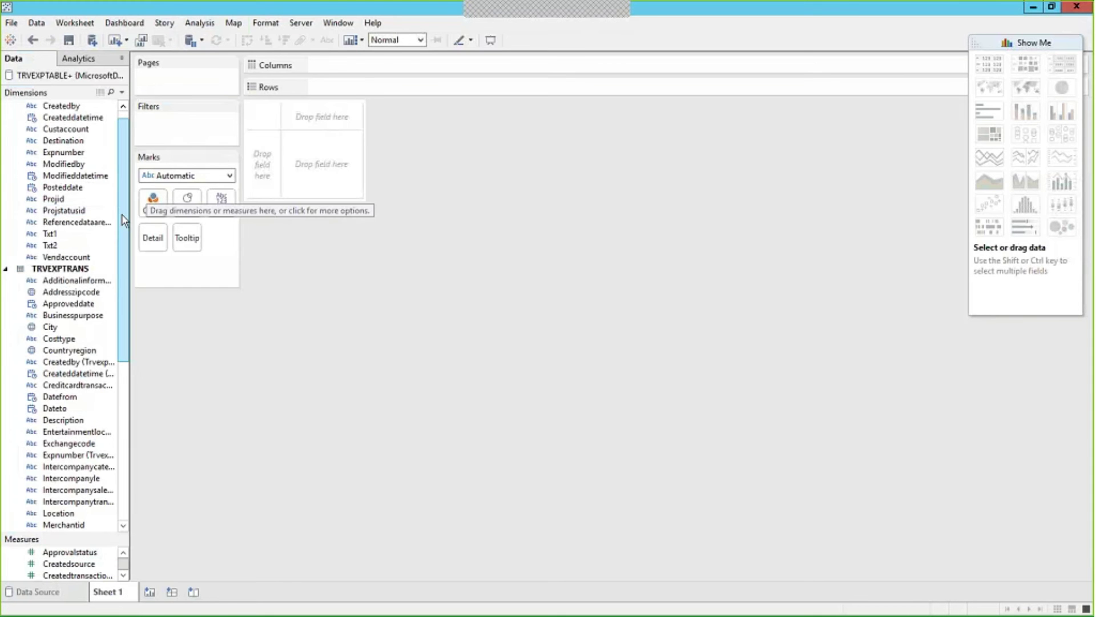
drag(135, 238, 201, 245)
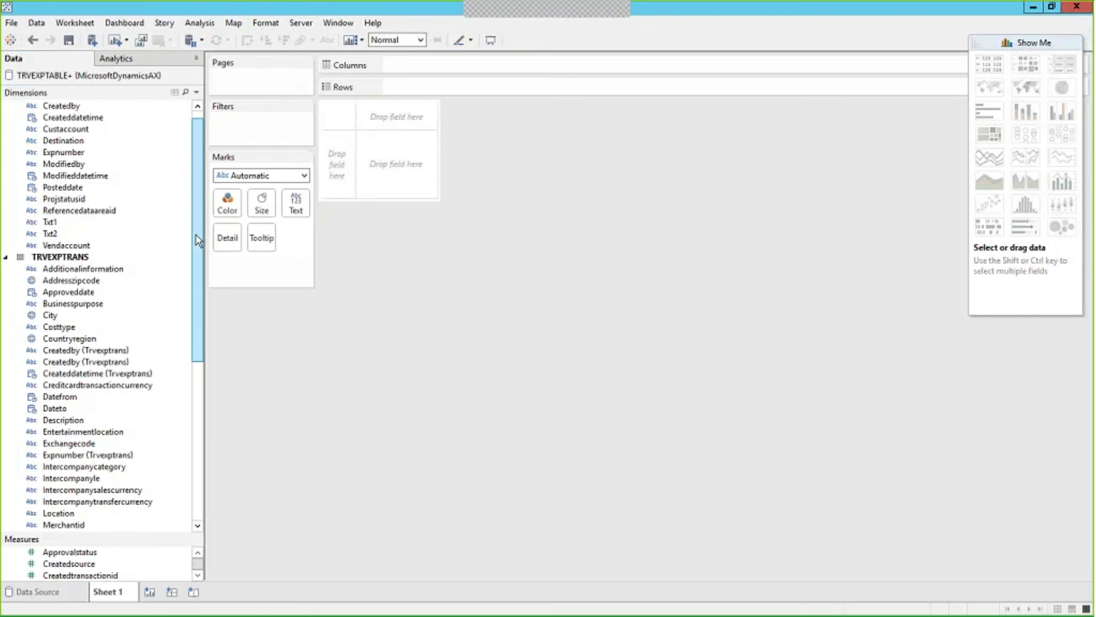
scroll(200, 223, down, 1)
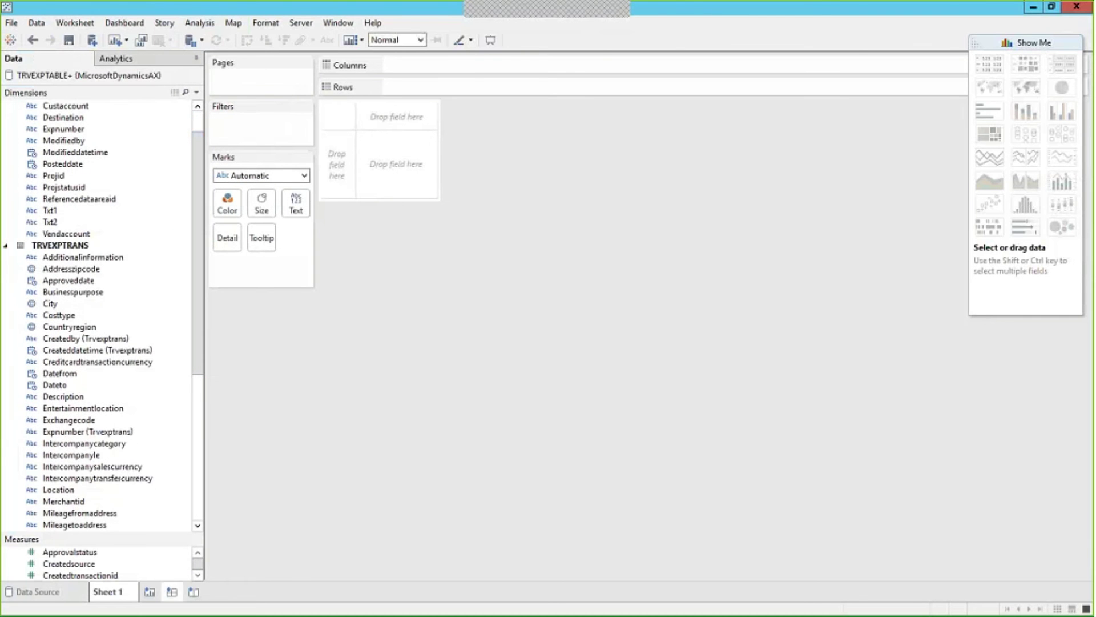
drag(137, 540, 161, 314)
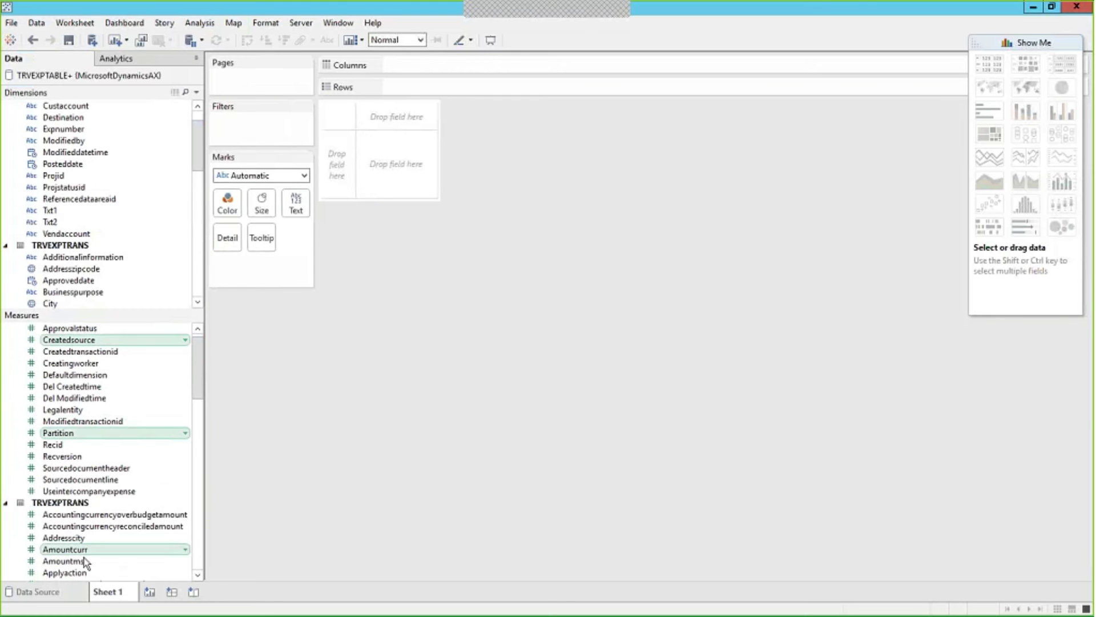
Build a horizontal bar chart of summed Amountmst with Merchantid from TRVEXPTRANS on the rows.
drag(65, 561, 388, 171)
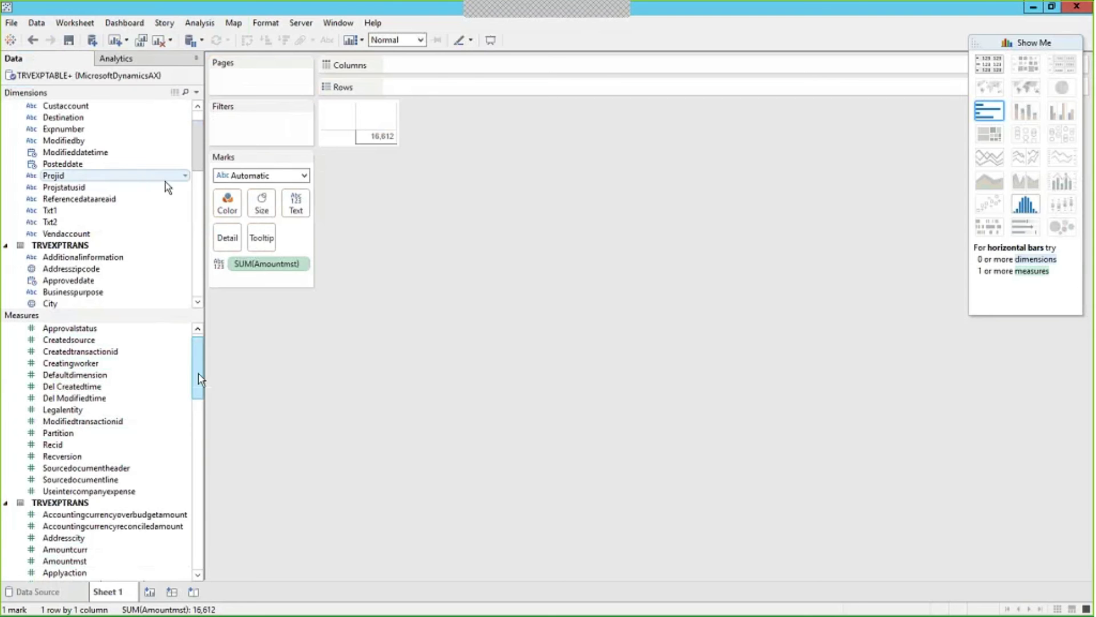
drag(200, 147, 195, 216)
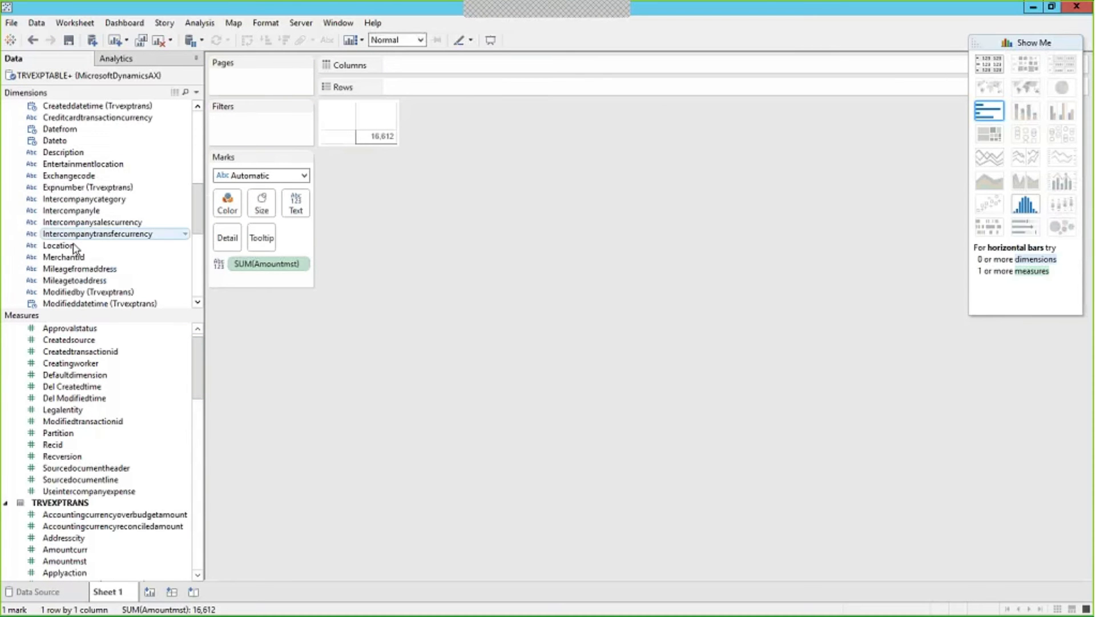
drag(56, 257, 347, 152)
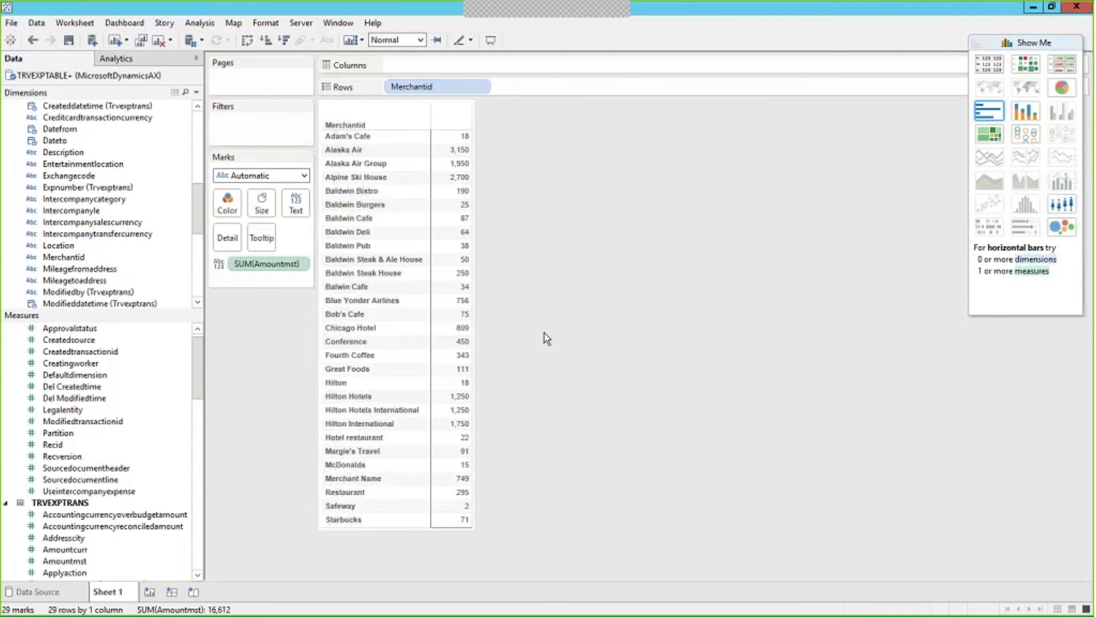
click(979, 118)
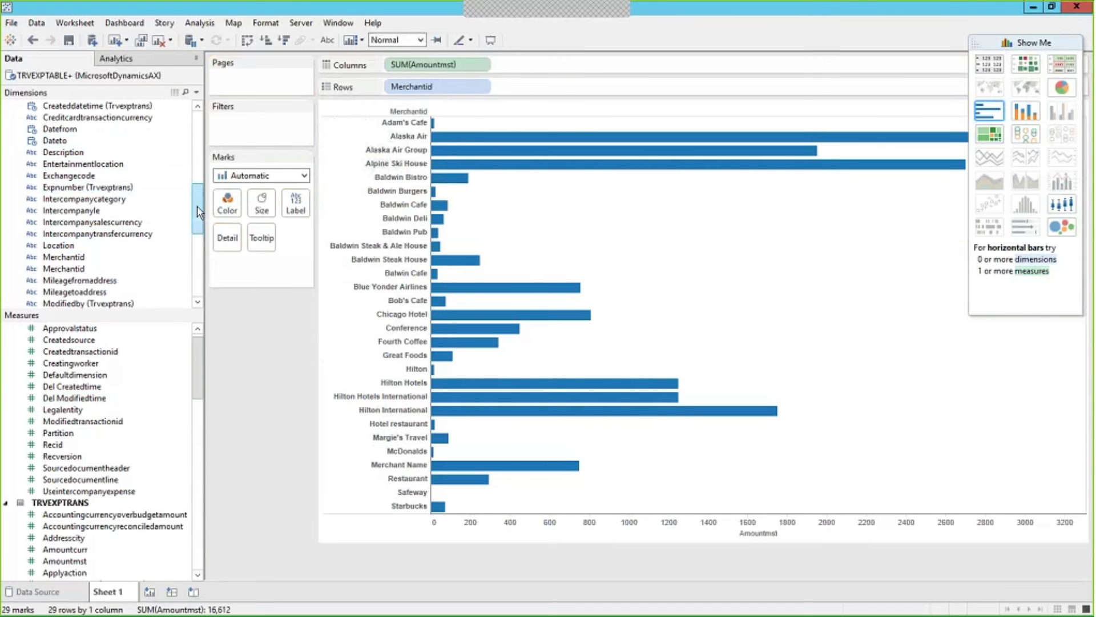
drag(198, 212, 208, 143)
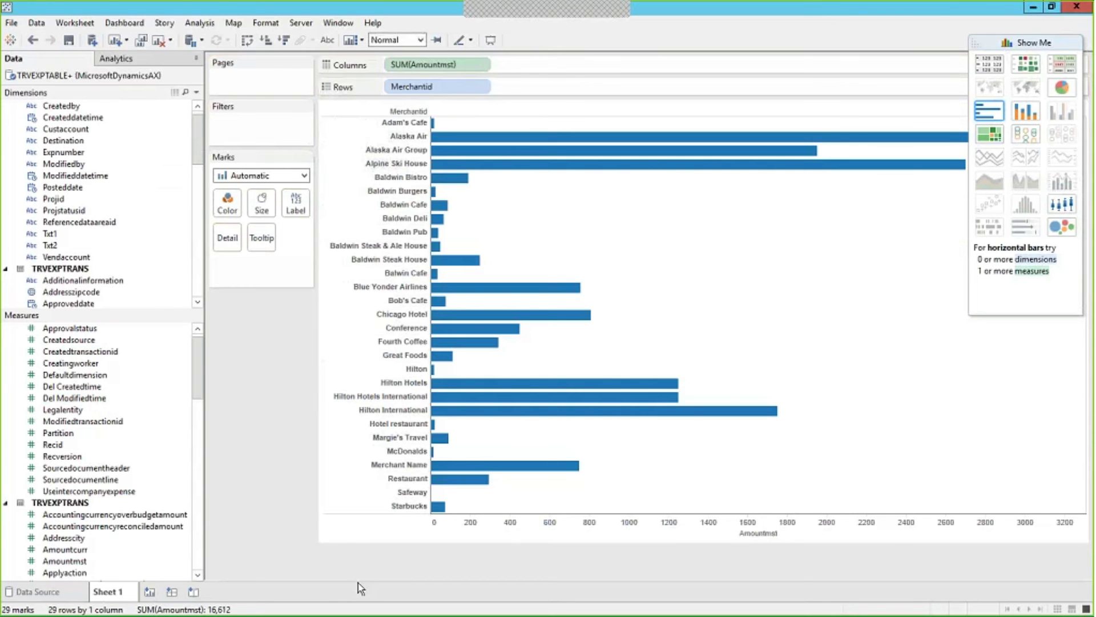
Switch to Power BI Desktop, search the data source types for "odata" and connect with OData Feed.
key(alt+Tab)
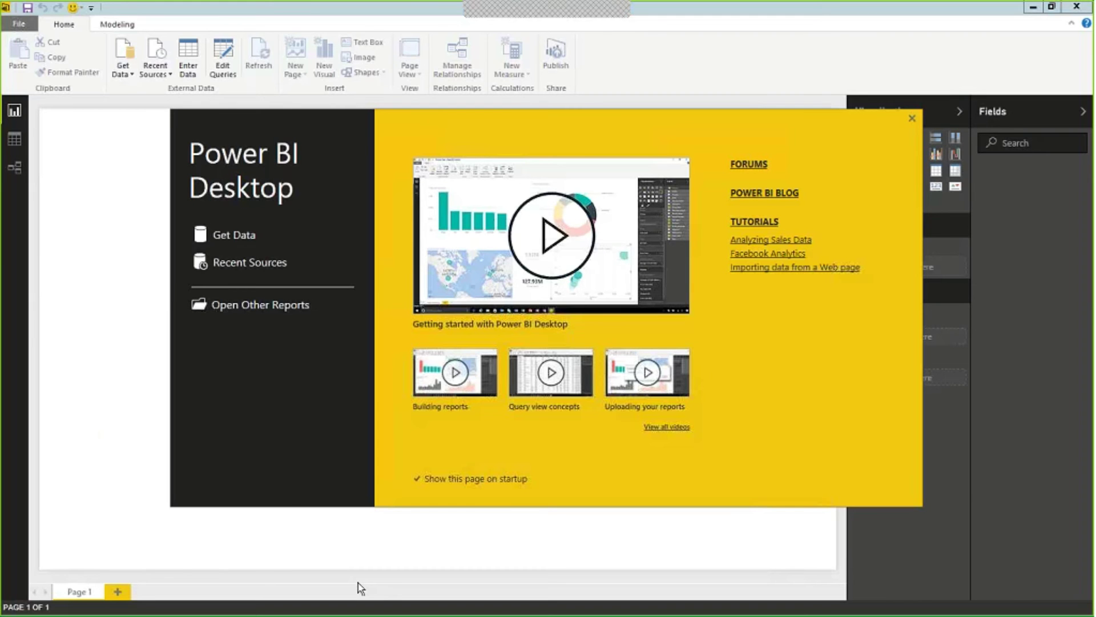
click(235, 240)
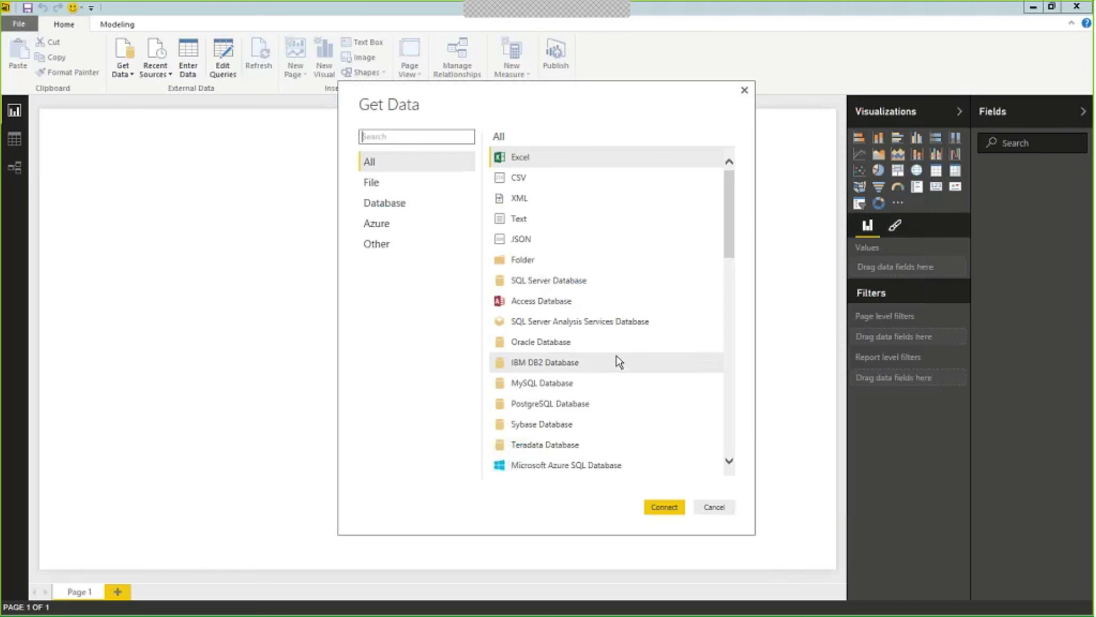
scroll(636, 337, down, 3)
scroll(581, 458, down, 6)
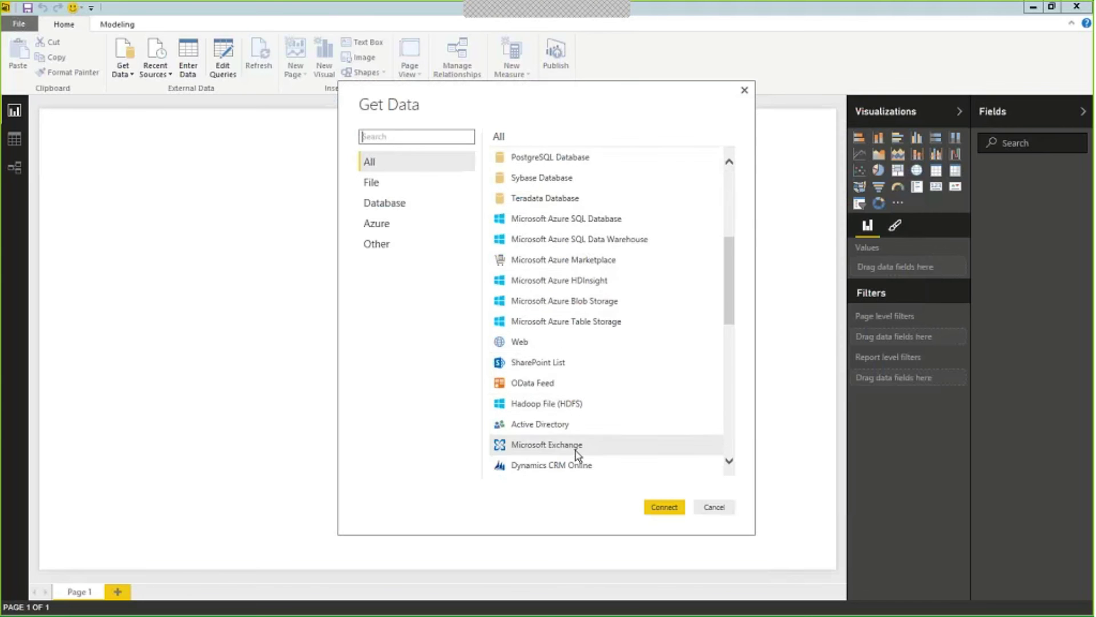
scroll(576, 451, down, 5)
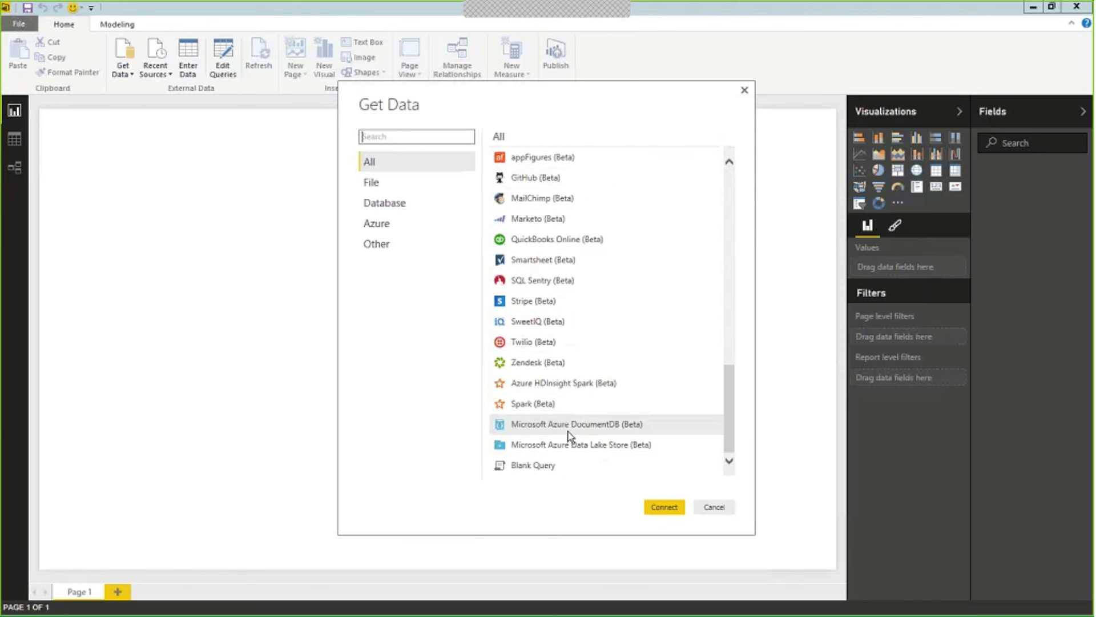
click(415, 142)
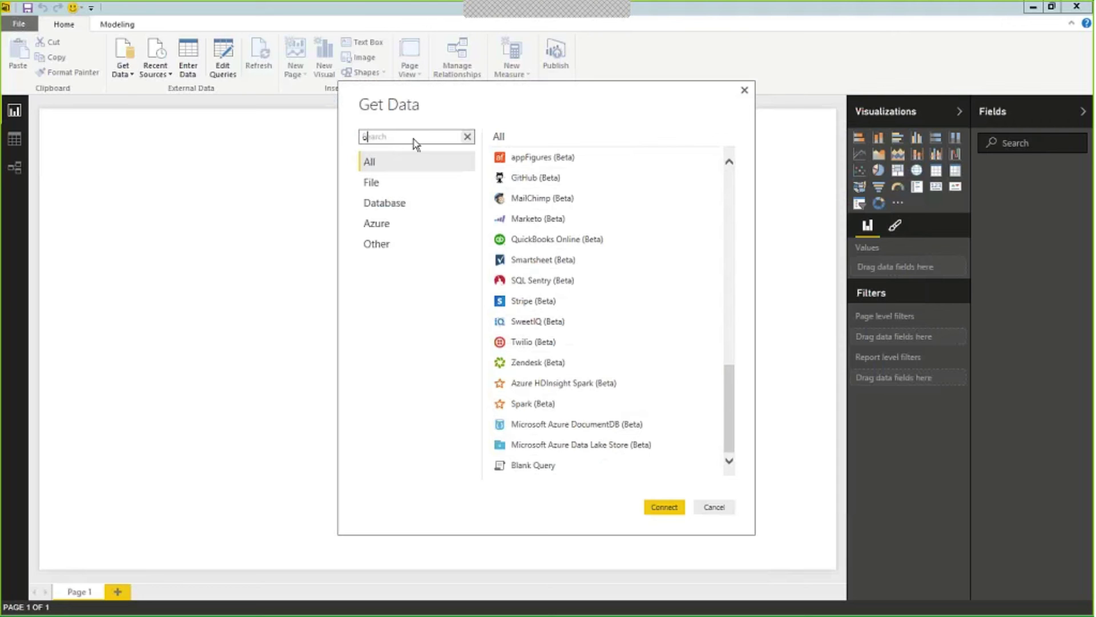
text(odata)
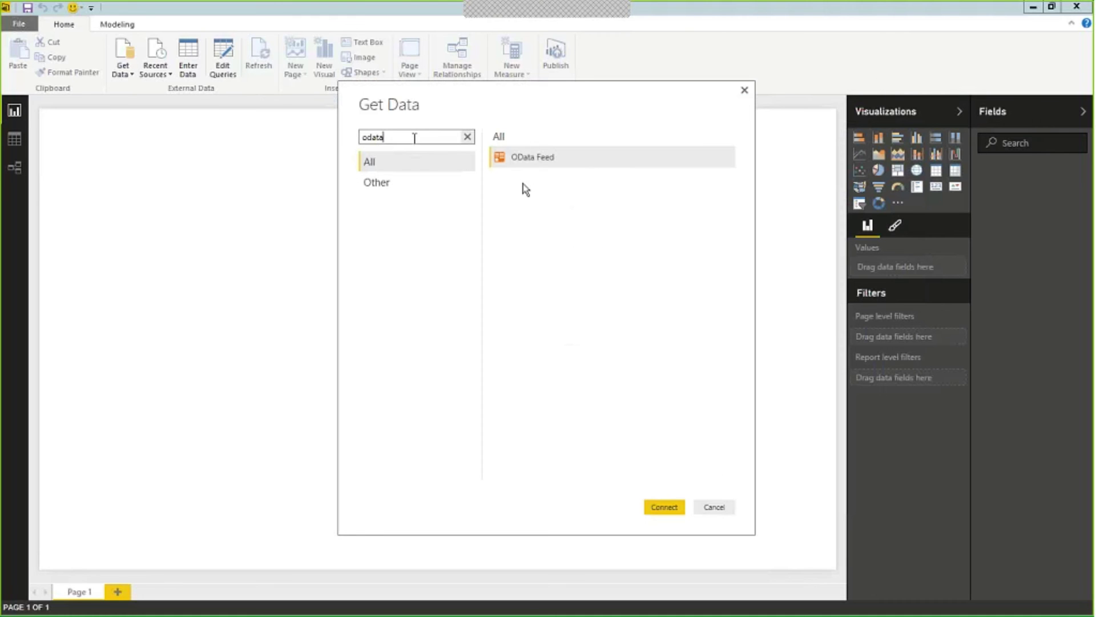
double_click(530, 161)
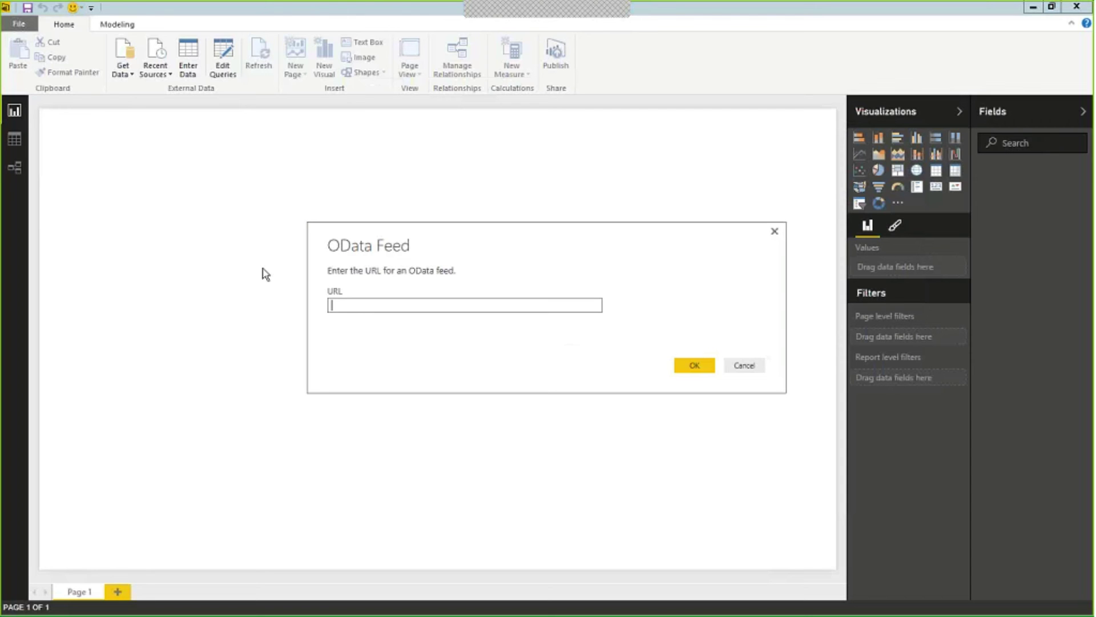
right_click(374, 304)
click(399, 363)
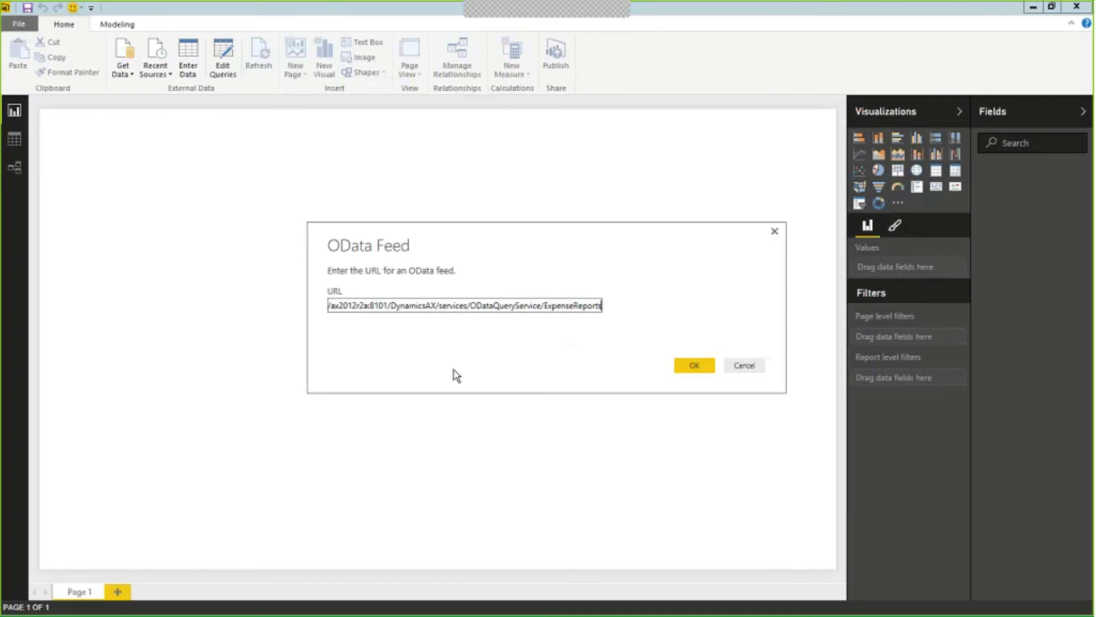
click(690, 370)
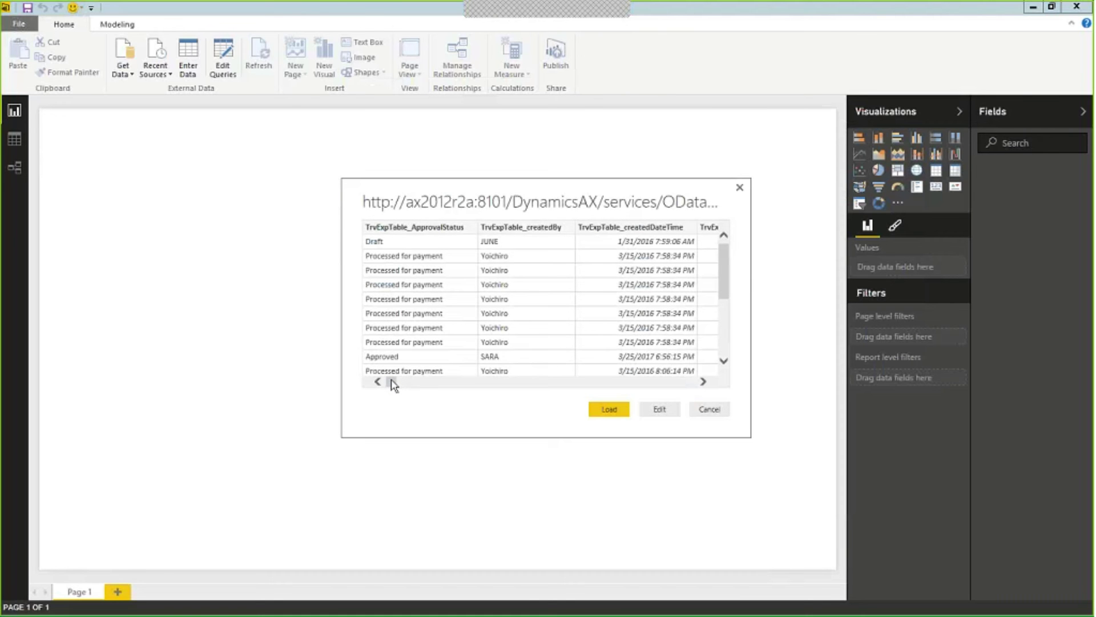
mouse_move(391, 381)
mouse_down()
mouse_move(419, 392)
mouse_move(393, 398)
mouse_up()
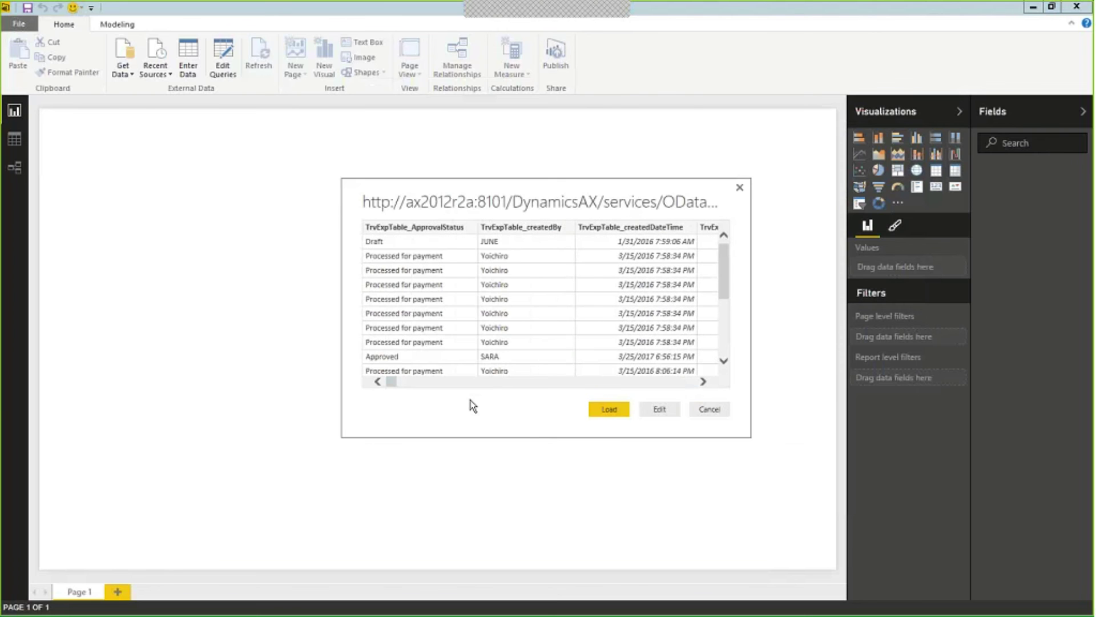
click(656, 410)
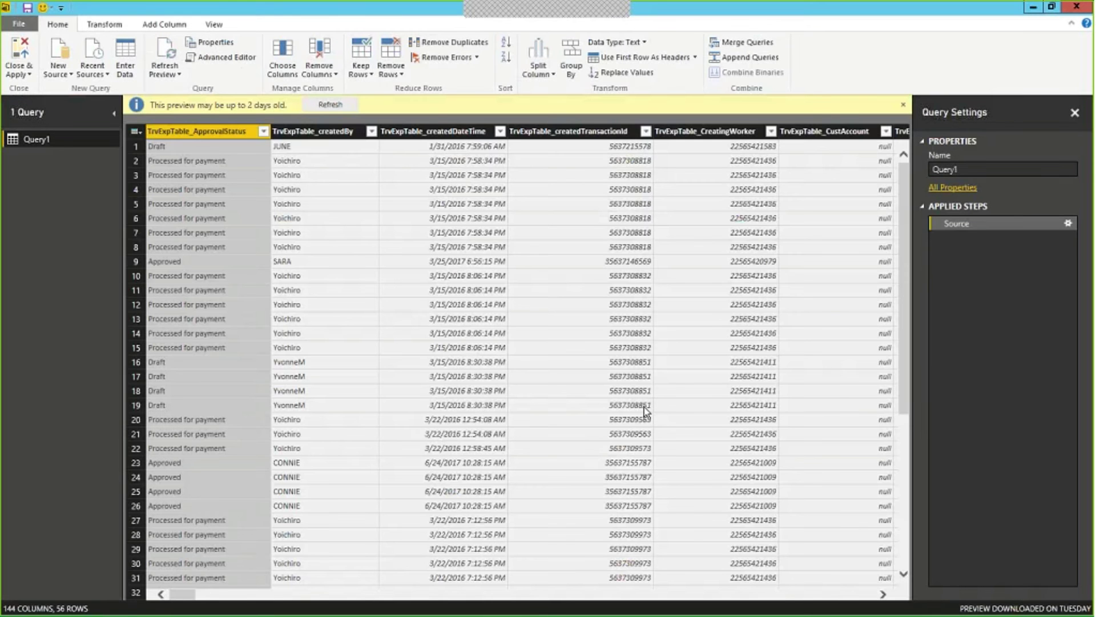
Start choosing the query's columns, deselect all of them and keep TrvExpTable_Destination and TrvExpTable_ExpNumber.
click(289, 64)
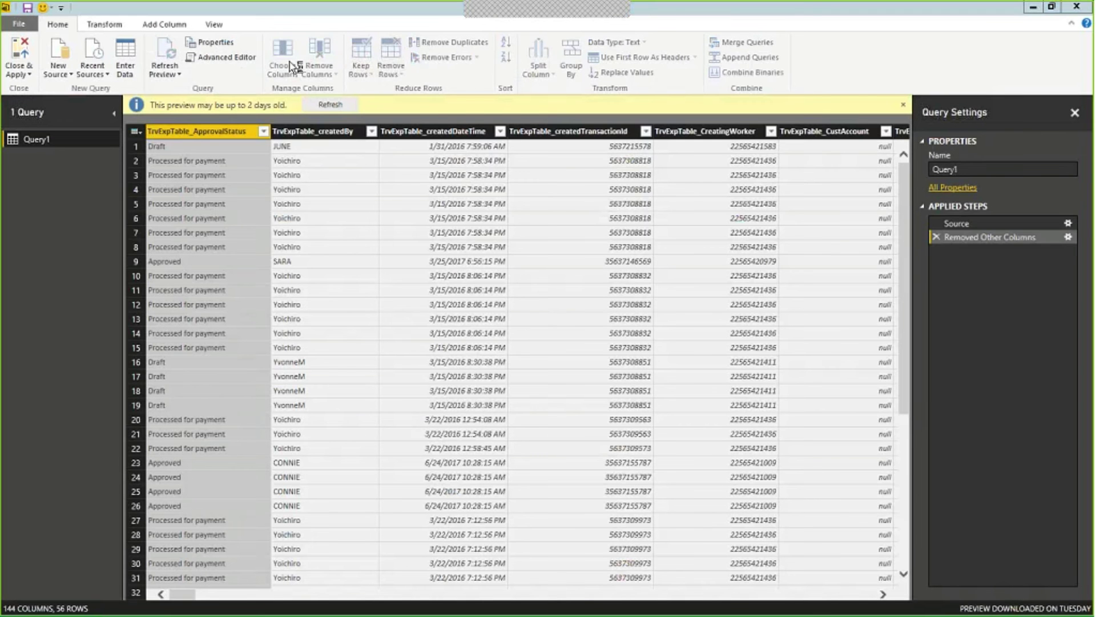
click(291, 65)
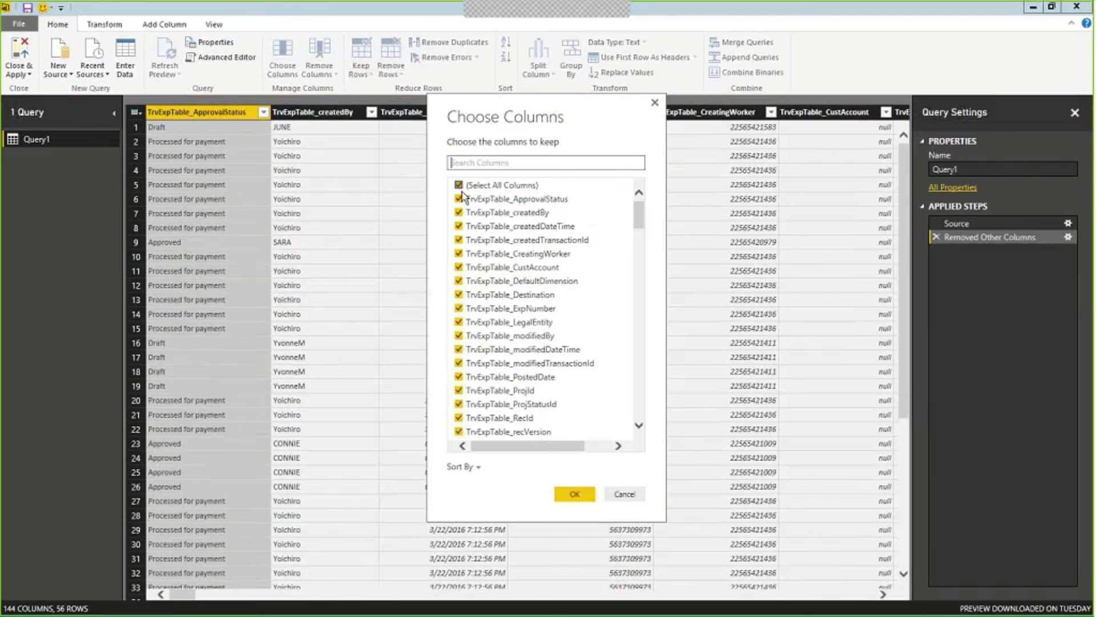
click(459, 185)
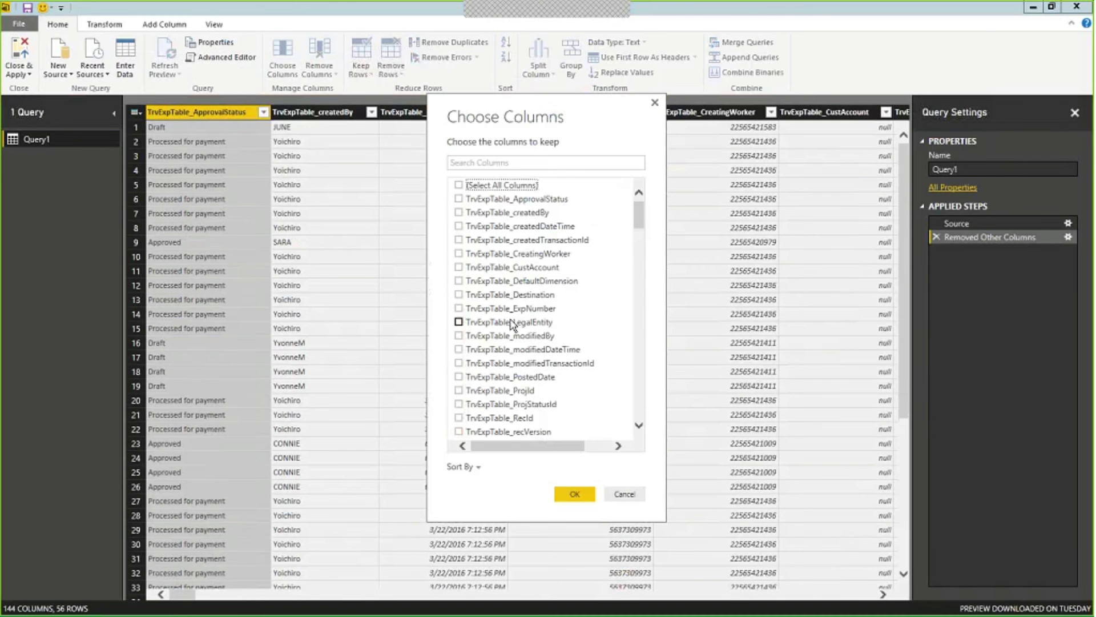
click(459, 295)
click(459, 309)
Add TrvExpTrans_AmountMST, TrvExpTrans_ApprovalStatus and TrvExpTrans_ApprovedDate to the columns to keep.
scroll(535, 345, down, 6)
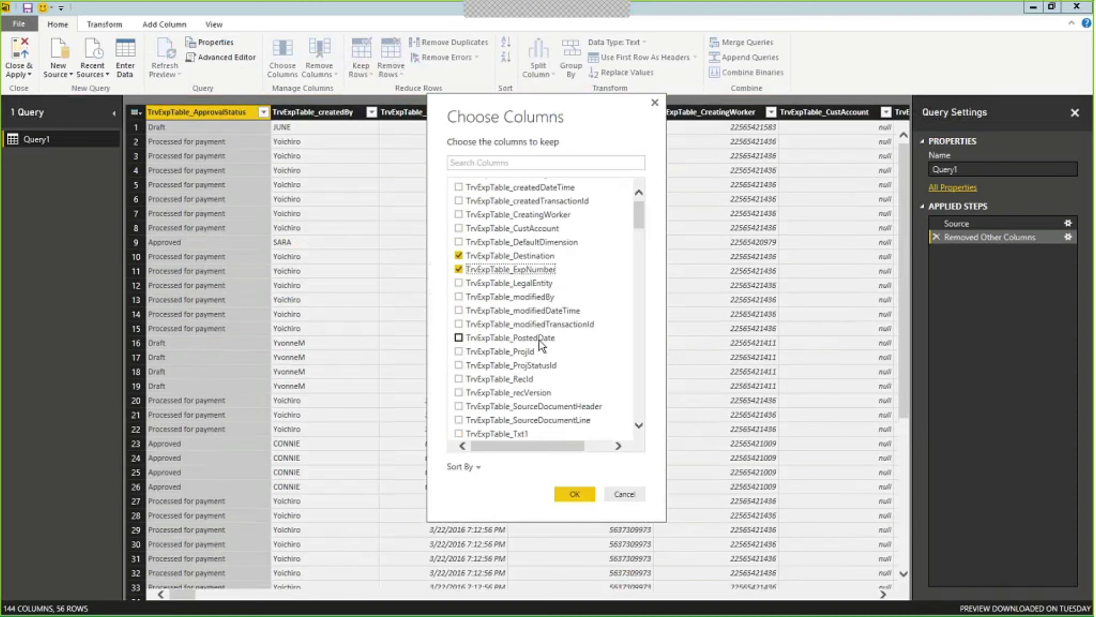
scroll(535, 346, down, 4)
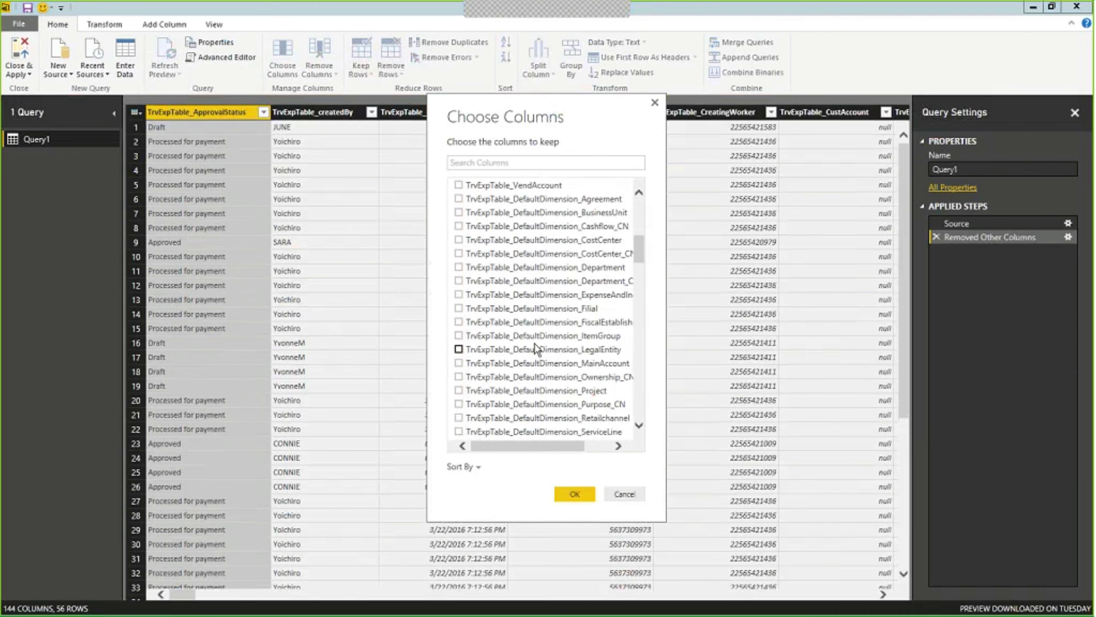
scroll(535, 346, down, 2)
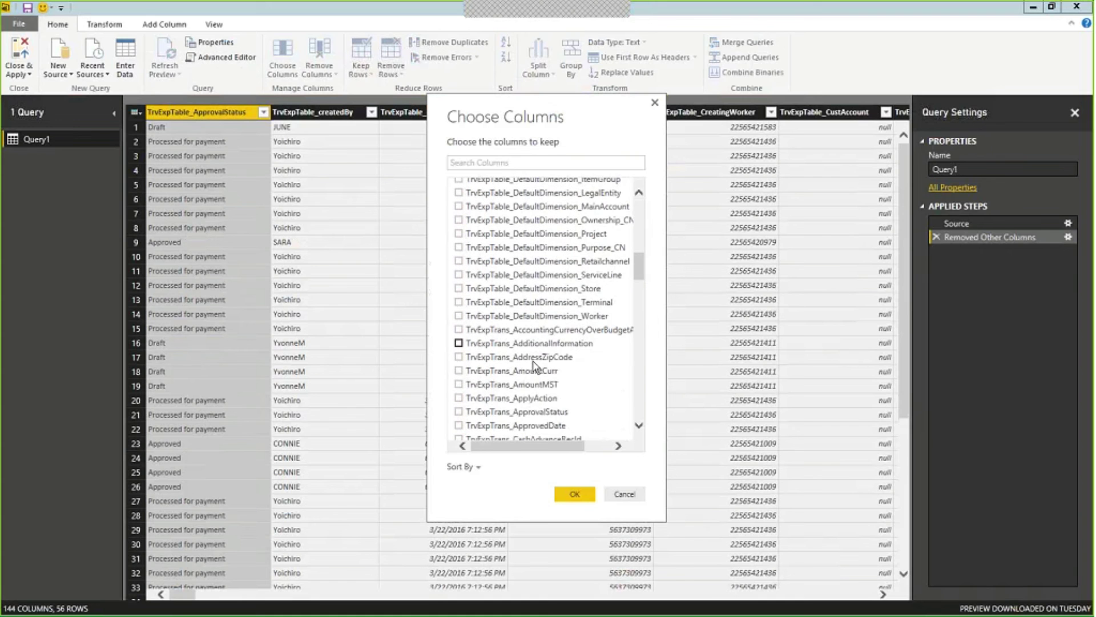
click(459, 385)
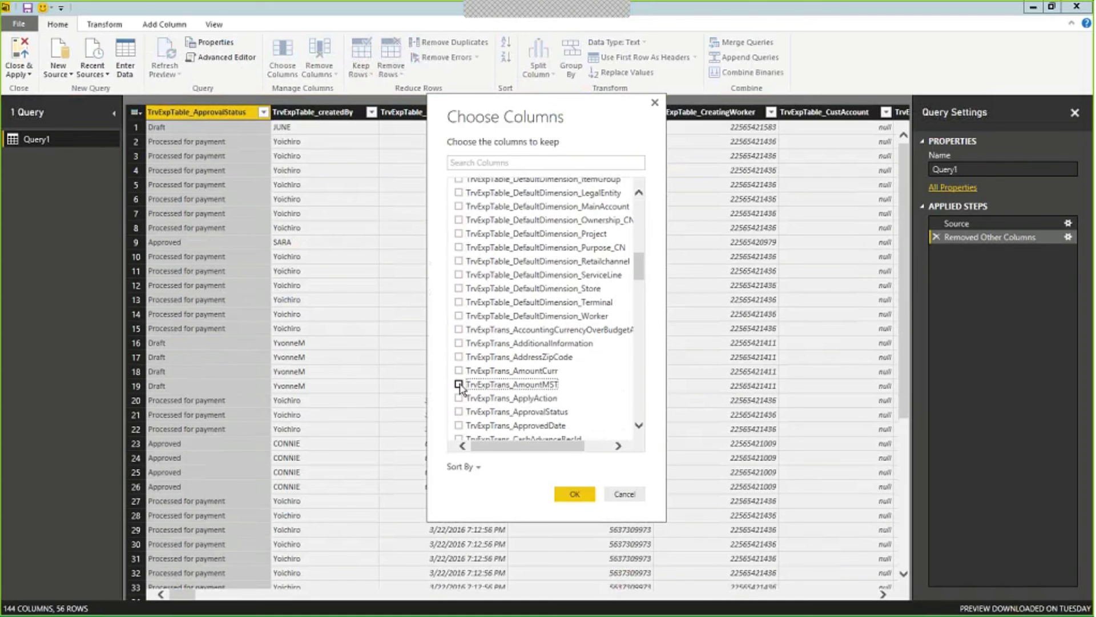
scroll(462, 387, down, 1)
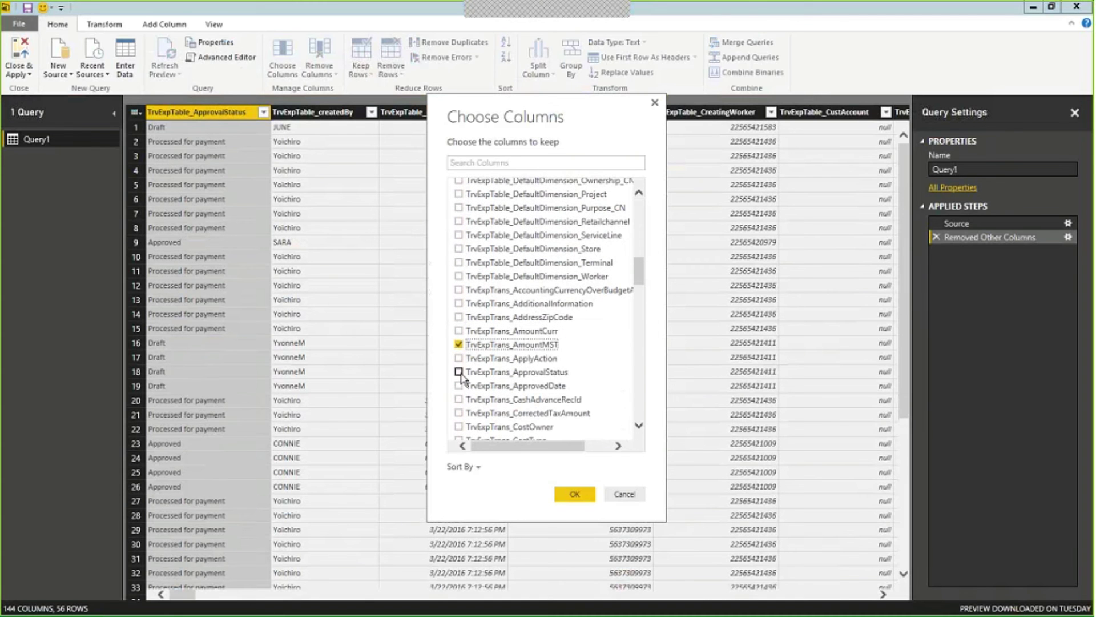
click(459, 372)
scroll(460, 377, down, 1)
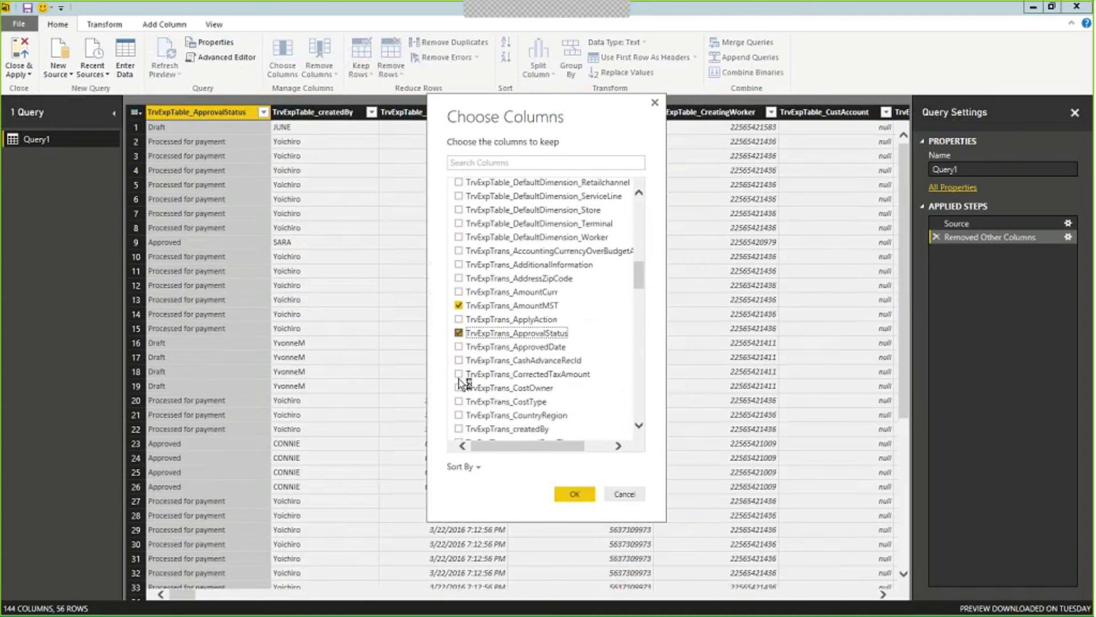
click(458, 348)
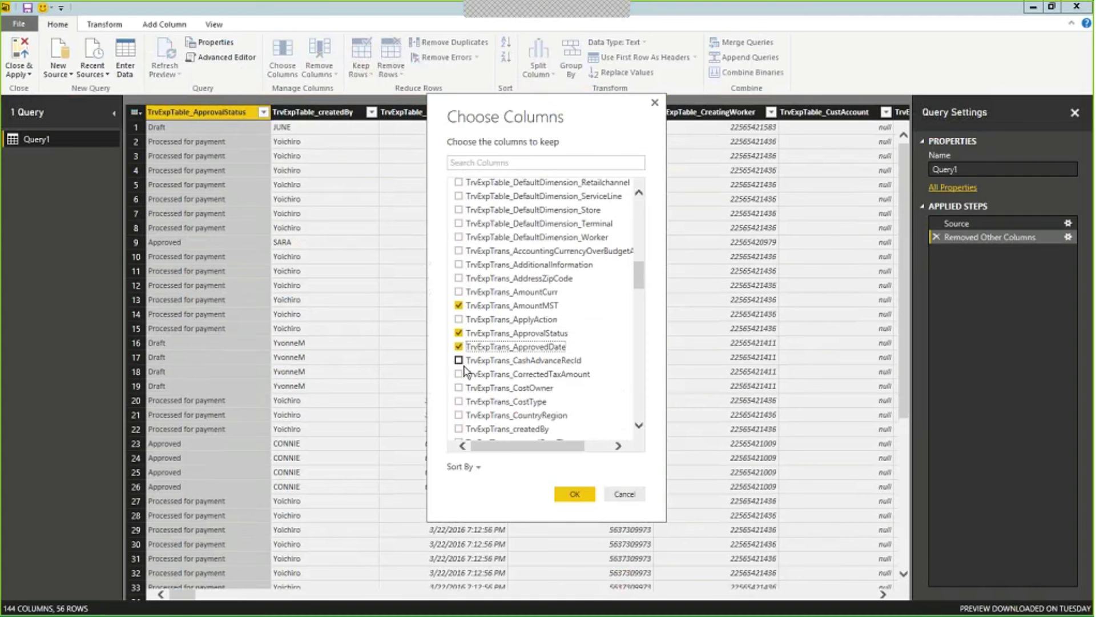
Mark TrvExpTrans_CostType, TrvExpTrans_Description and TrvExpTrans_ExpType as columns to keep.
scroll(466, 374, down, 1)
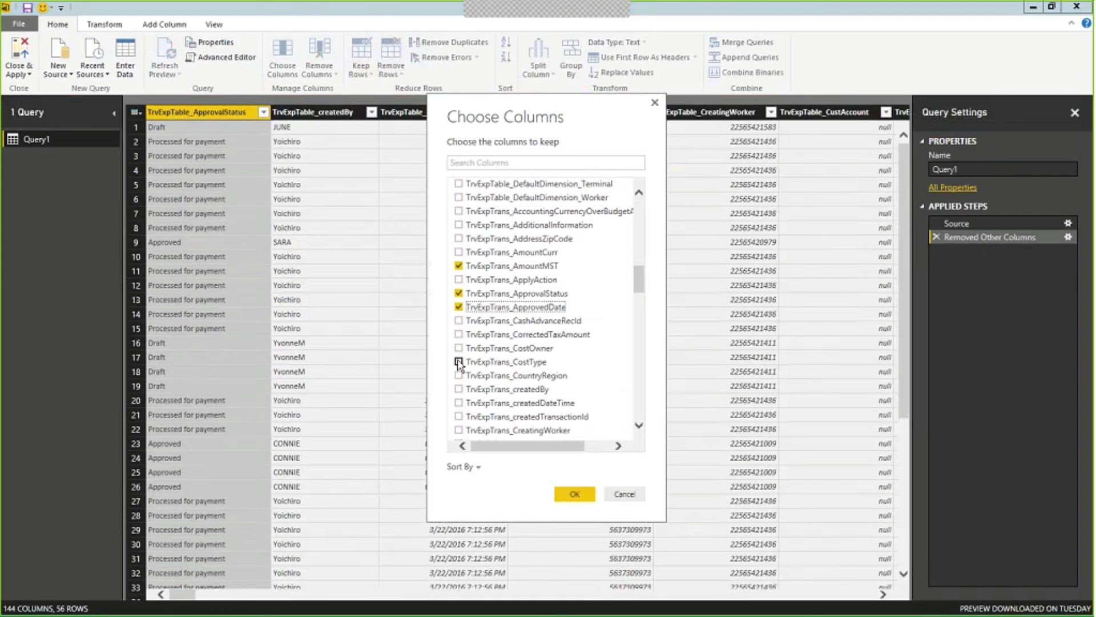
click(458, 362)
scroll(479, 382, down, 1)
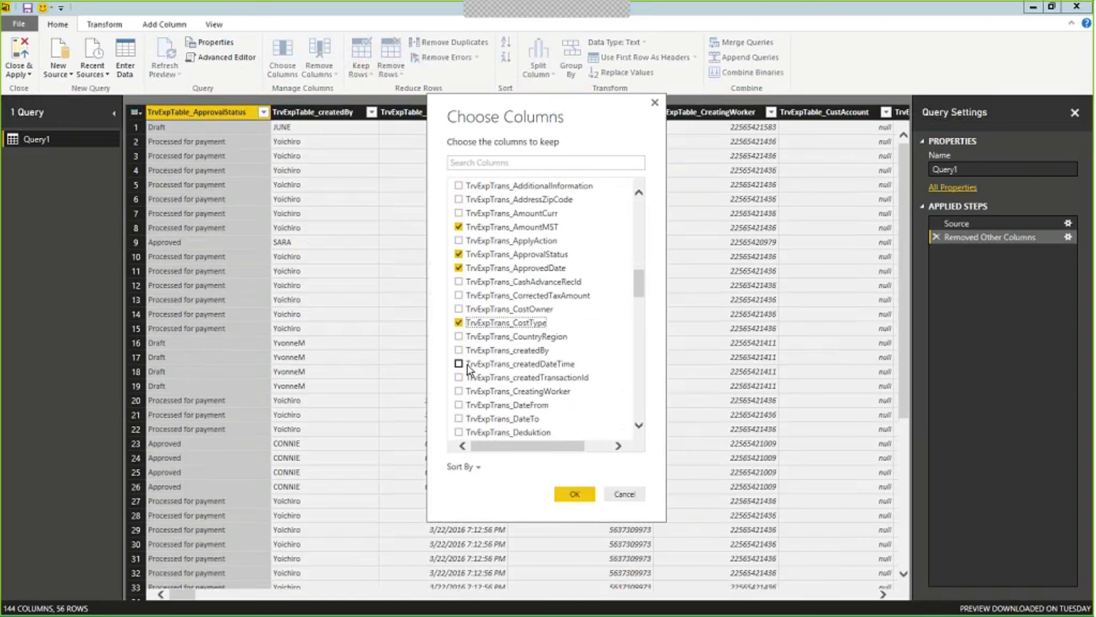
scroll(467, 438, down, 1)
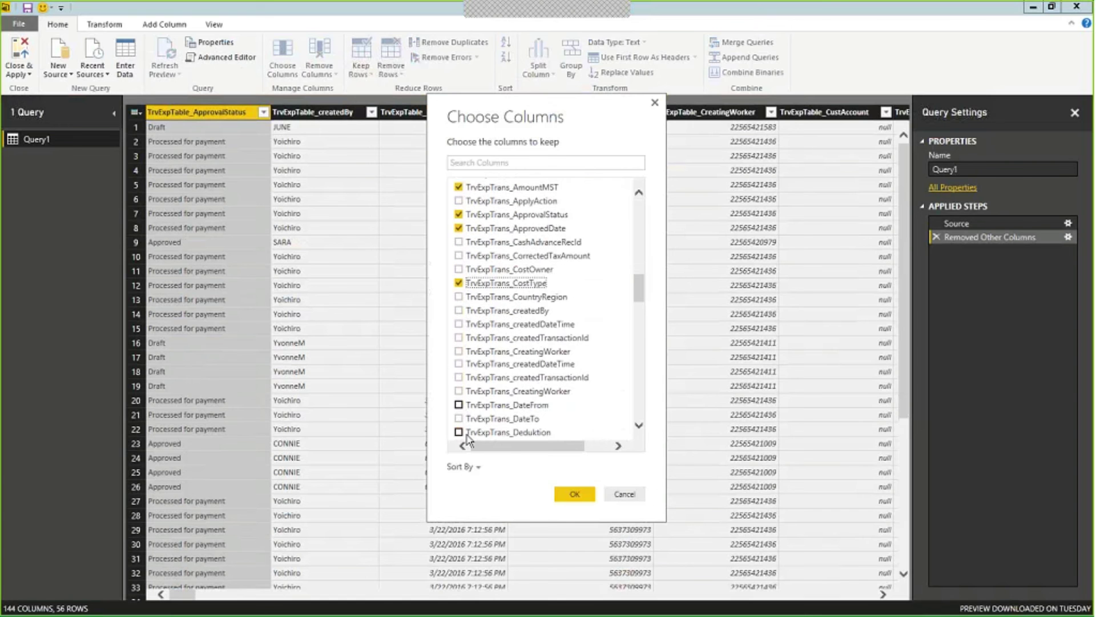
scroll(467, 438, down, 1)
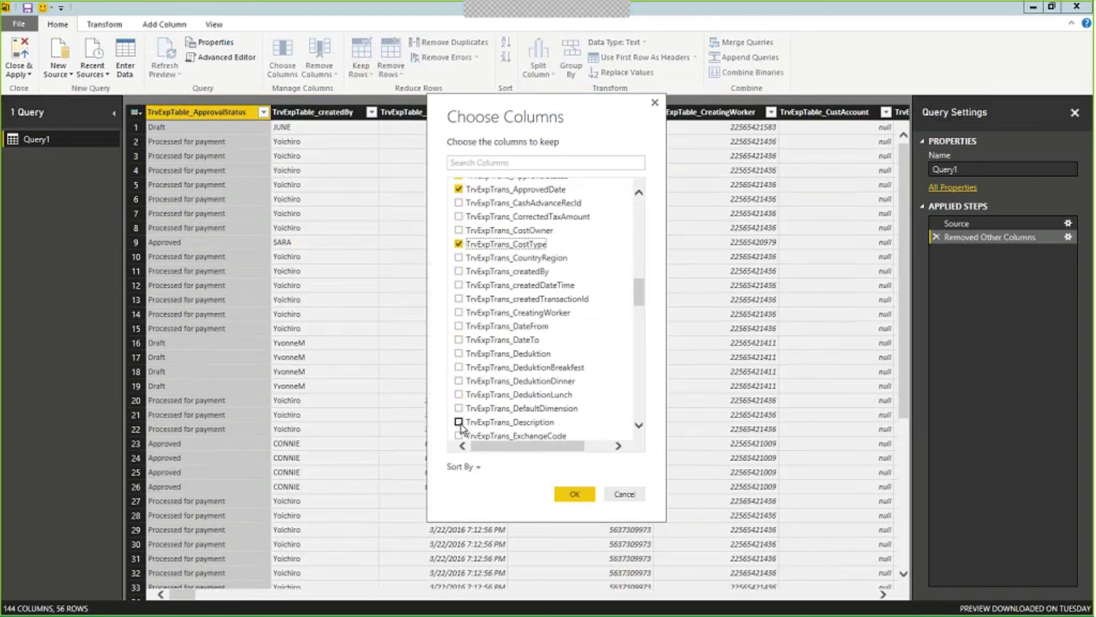
click(458, 423)
scroll(459, 426, down, 2)
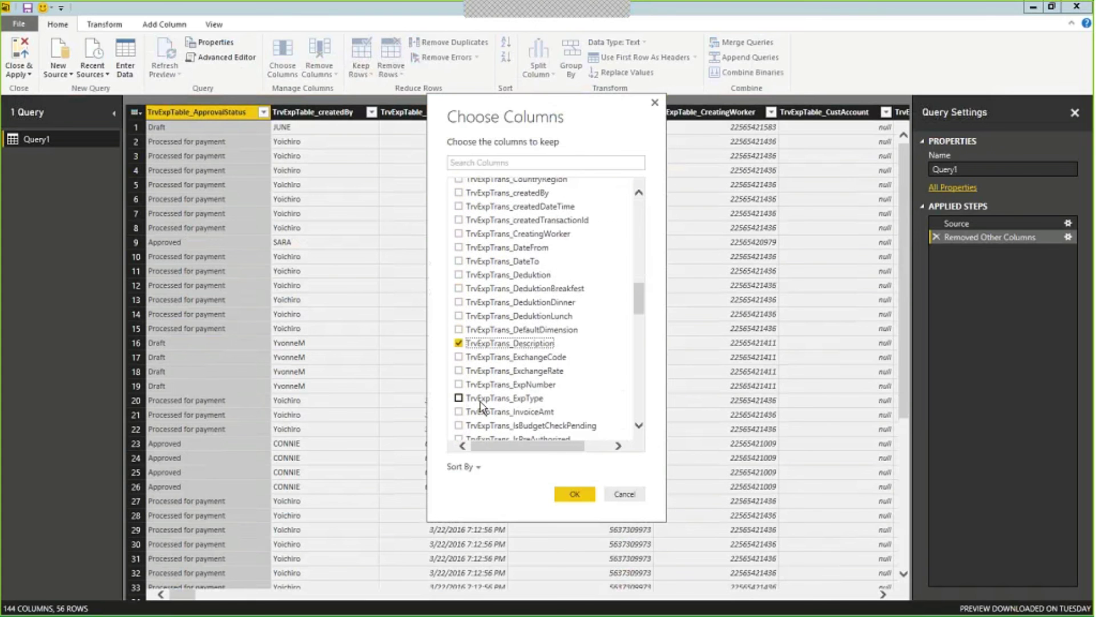
click(460, 398)
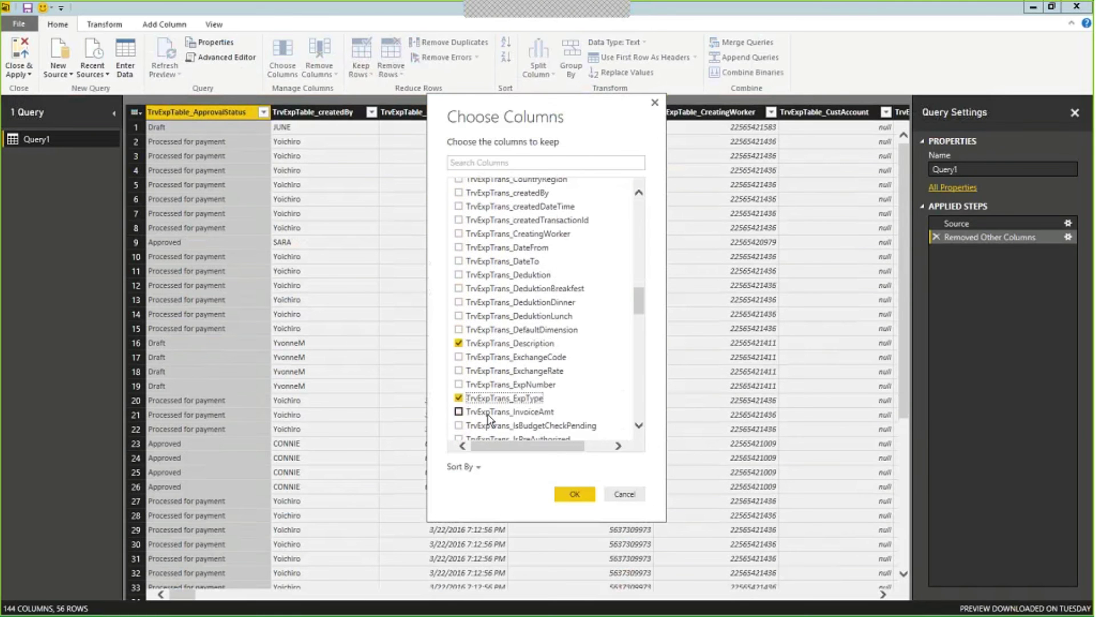
Include TrvExpTrans_MerchantId, TrvExpTrans_PayMethod and TrvExpTrans_TransDate in the columns to keep.
scroll(487, 420, down, 5)
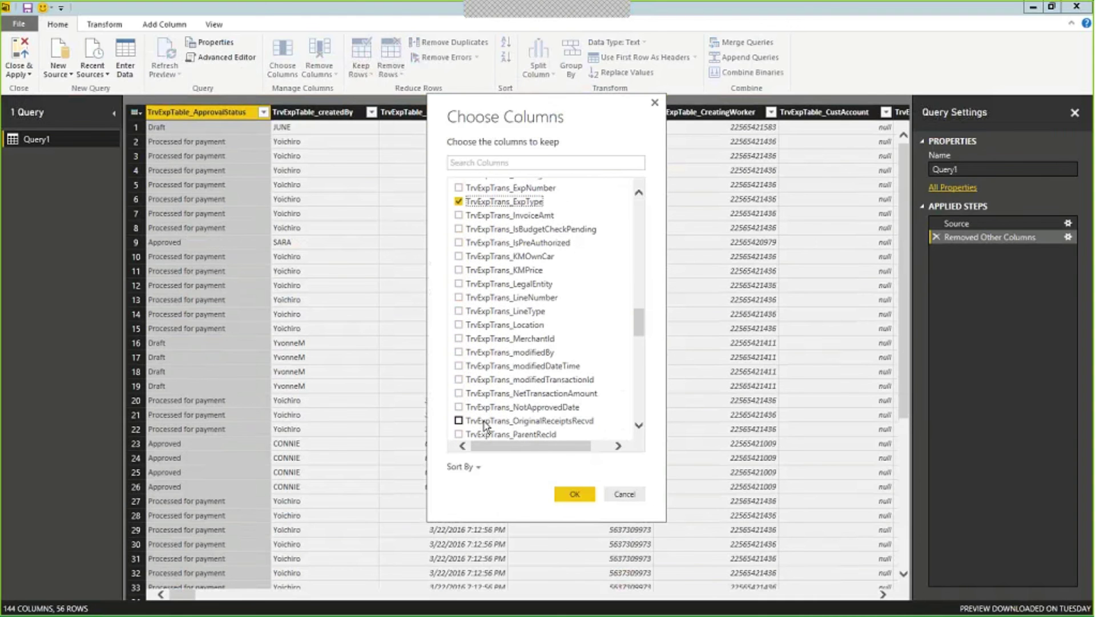
click(459, 338)
scroll(465, 434, down, 2)
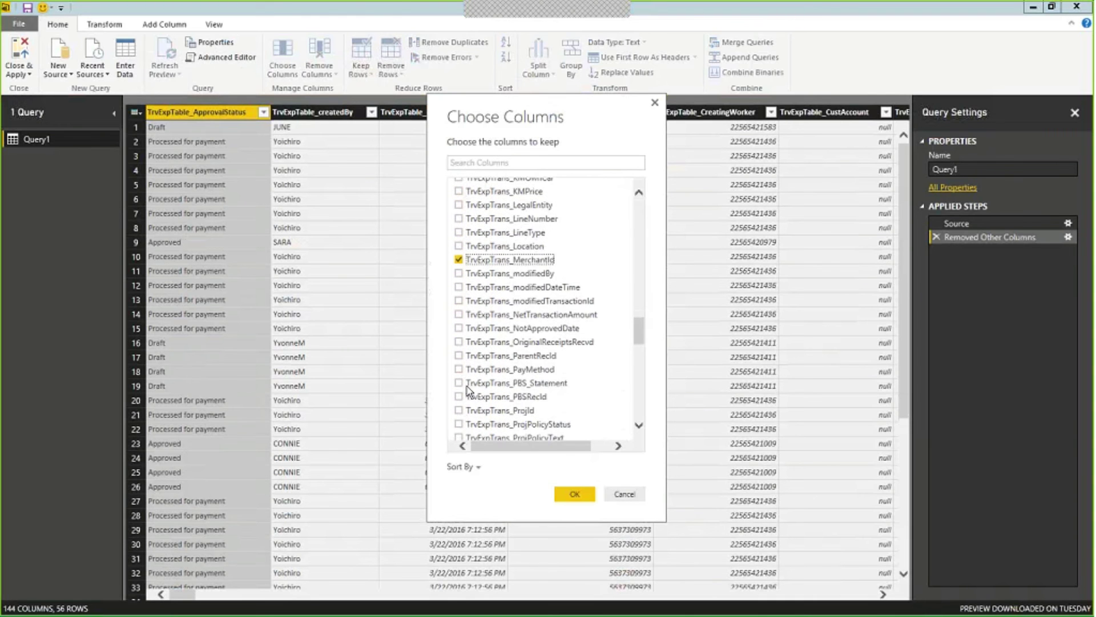
click(458, 369)
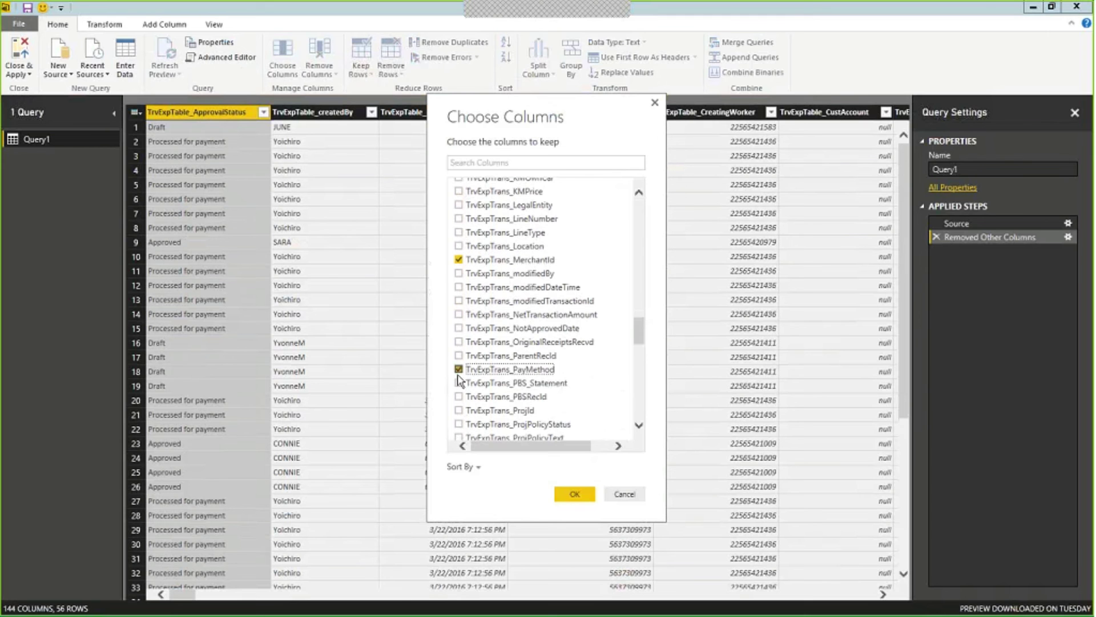
scroll(463, 443, down, 1)
scroll(463, 440, down, 5)
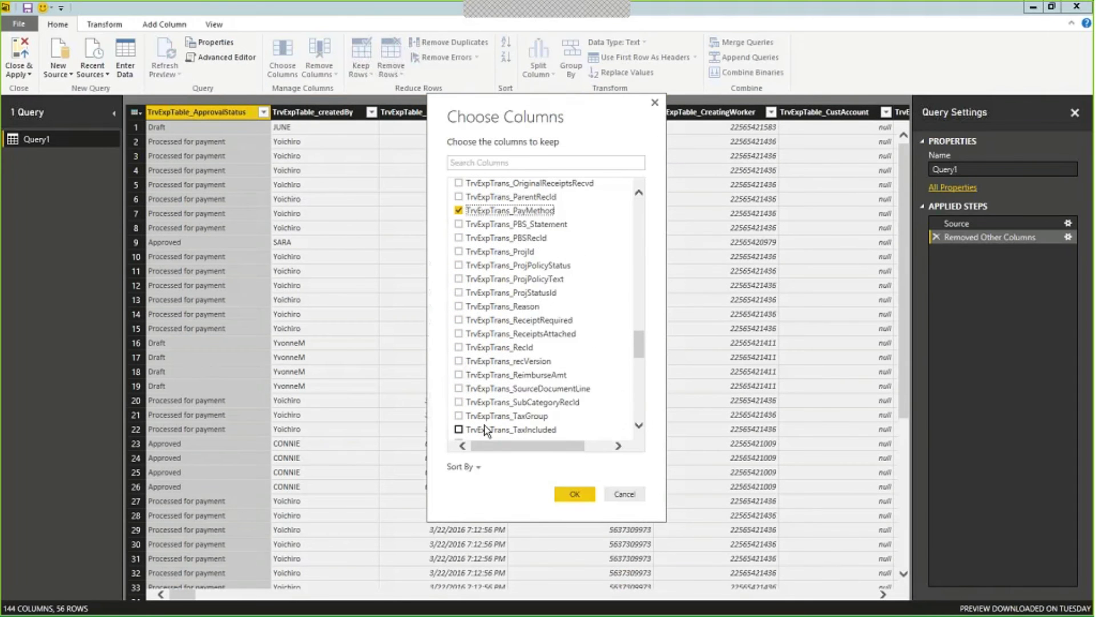
scroll(479, 422, down, 1)
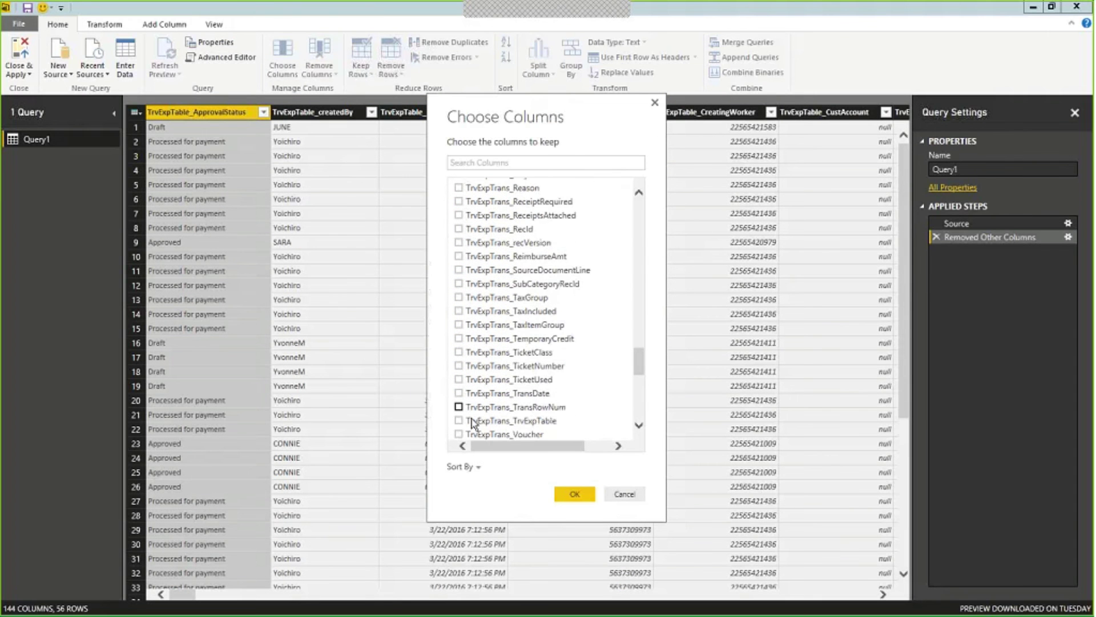
click(459, 393)
Add TrvExpTrans_DefaultDimension_BusinessUnit and TrvExpTrans_DefaultDimension_CostCenter to the columns to keep and apply the column selection.
scroll(468, 408, down, 5)
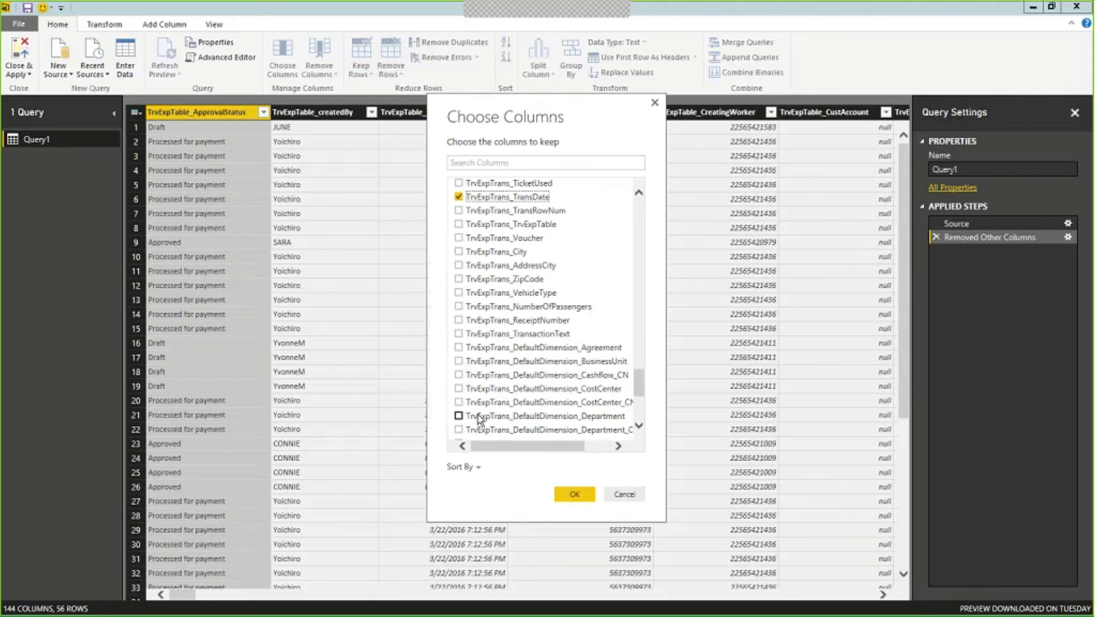
click(459, 362)
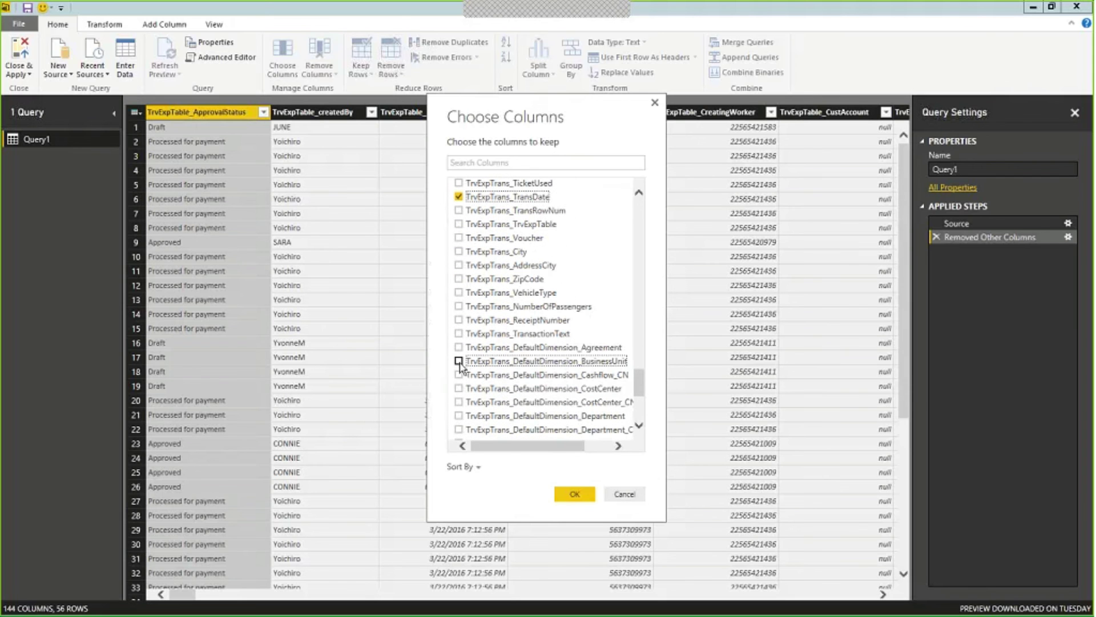
click(459, 390)
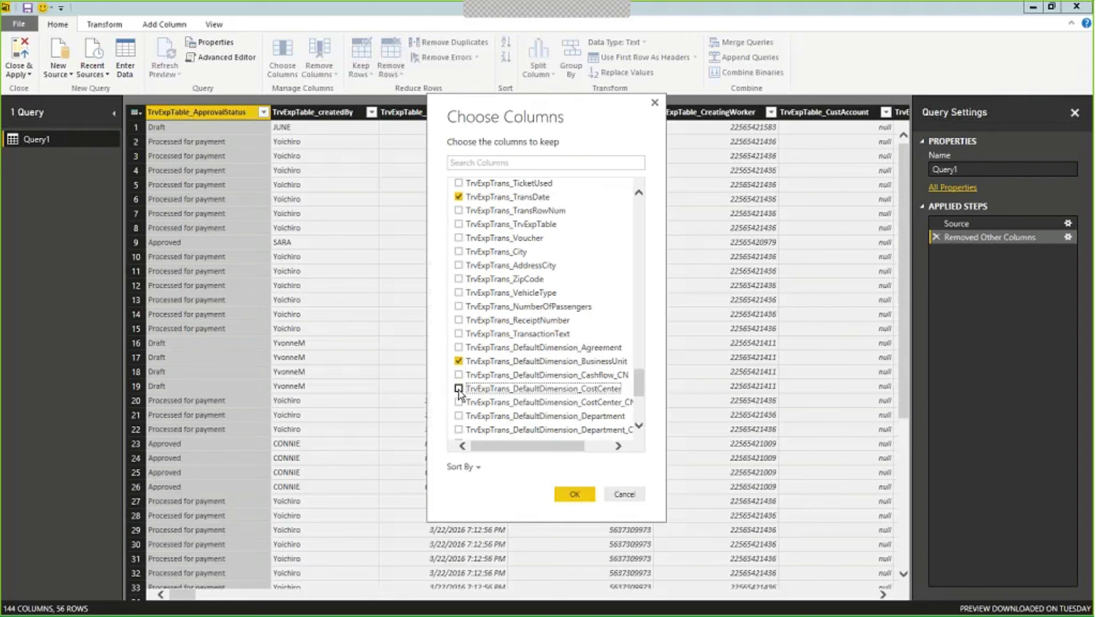
click(561, 494)
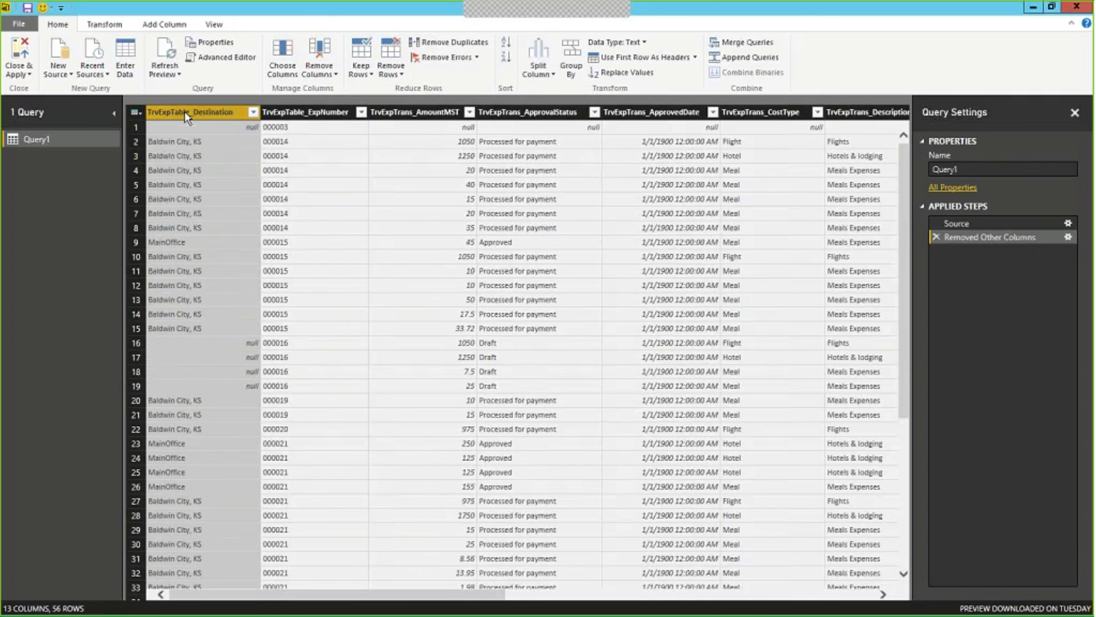
Rename the TrvExpTable_Destination column to Destination.
right_click(184, 111)
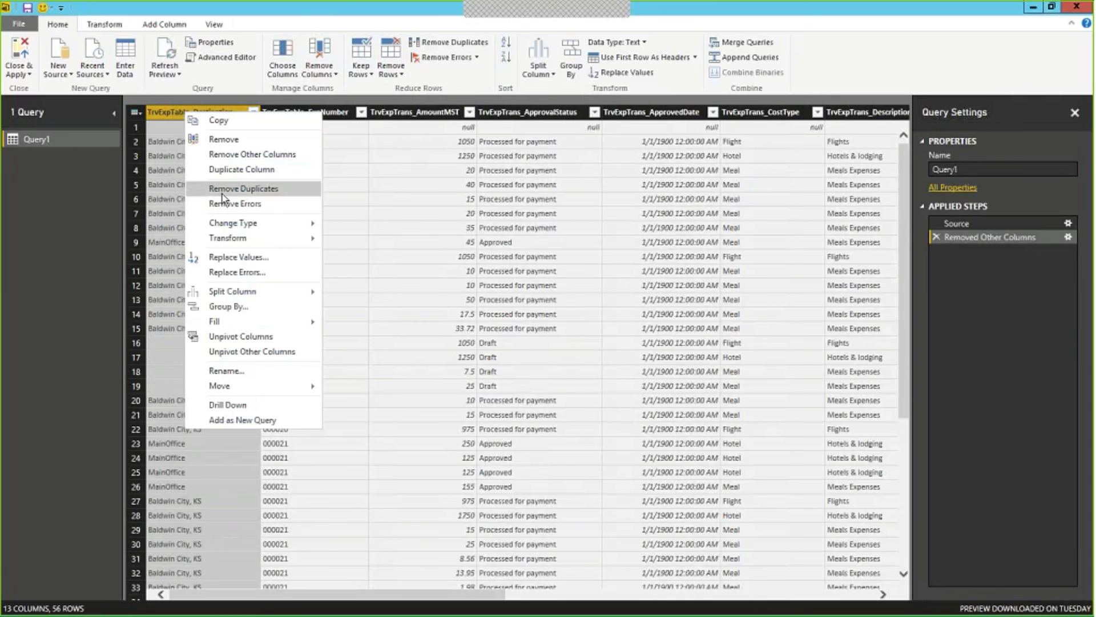
click(180, 126)
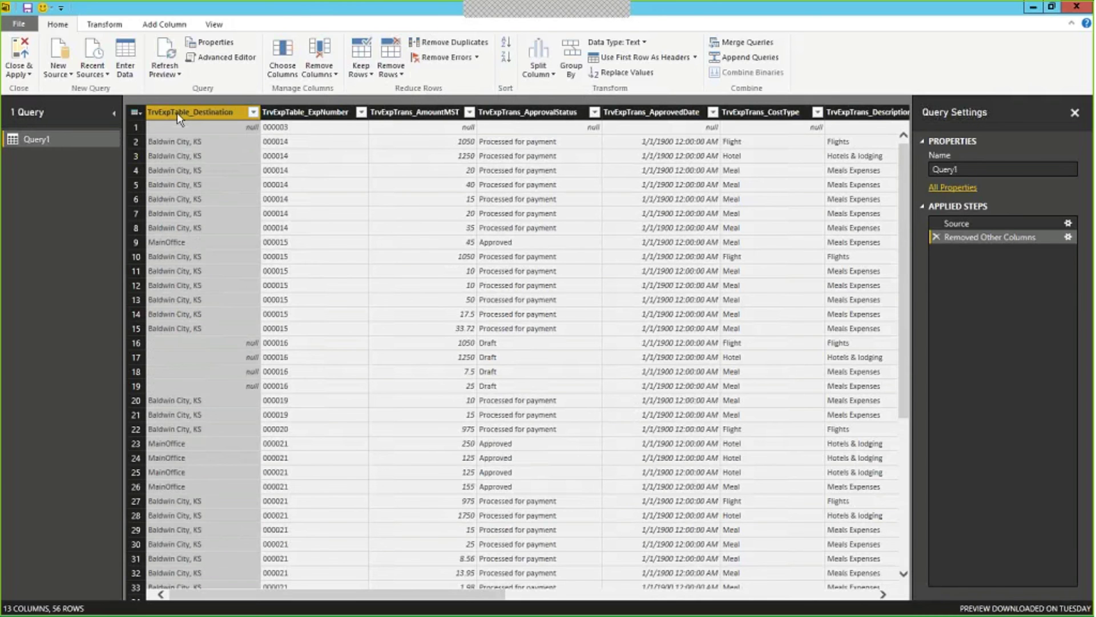
double_click(178, 116)
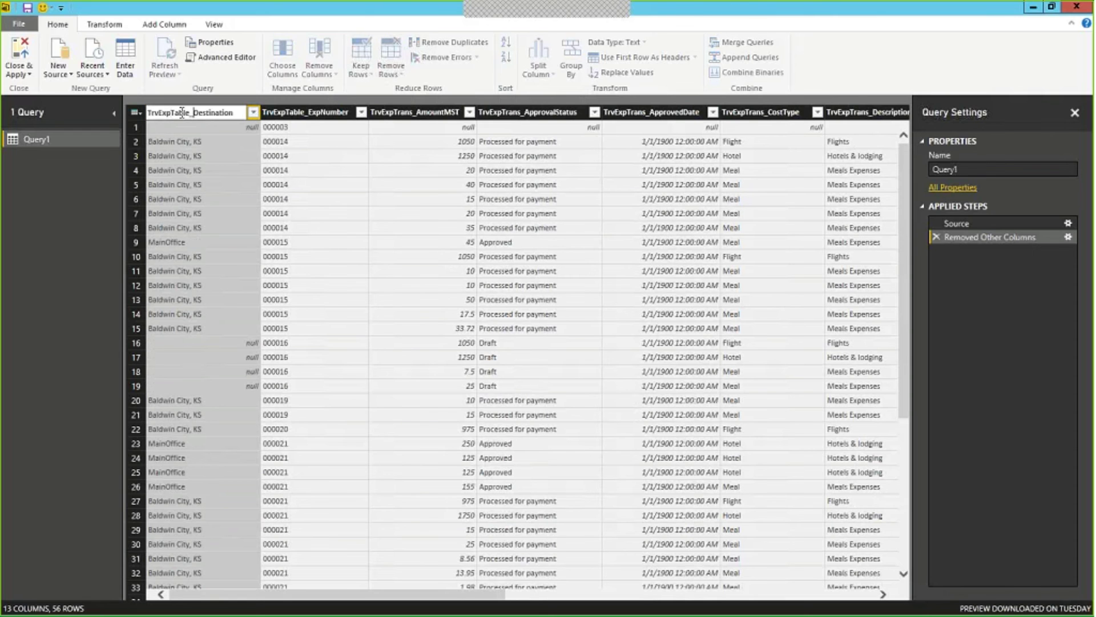
key(shift+Home)
key(BackSpace)
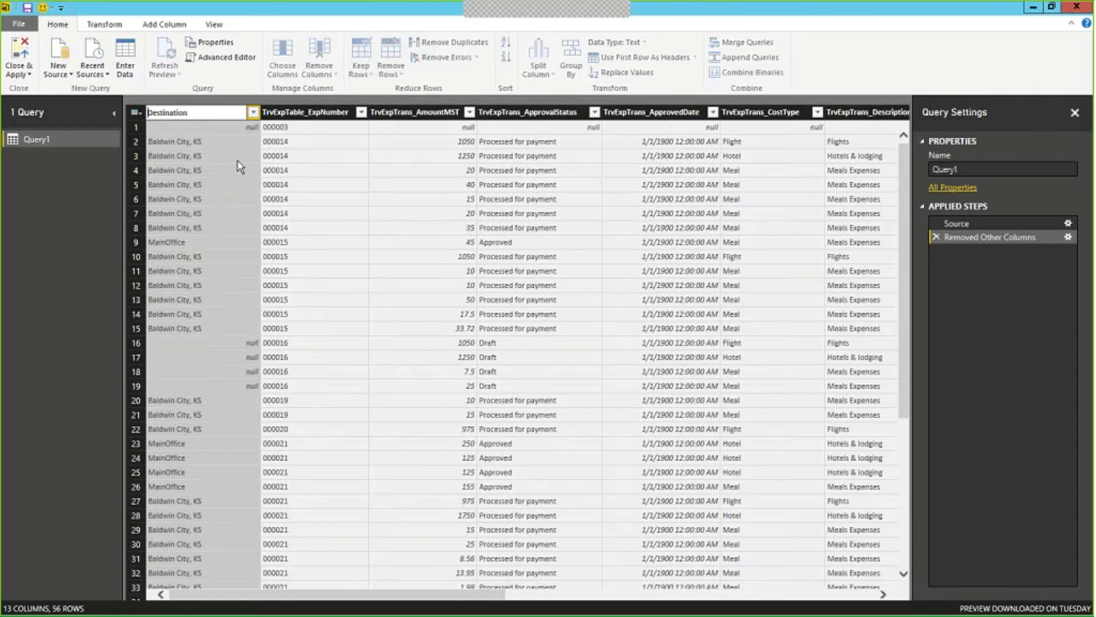
key(Return)
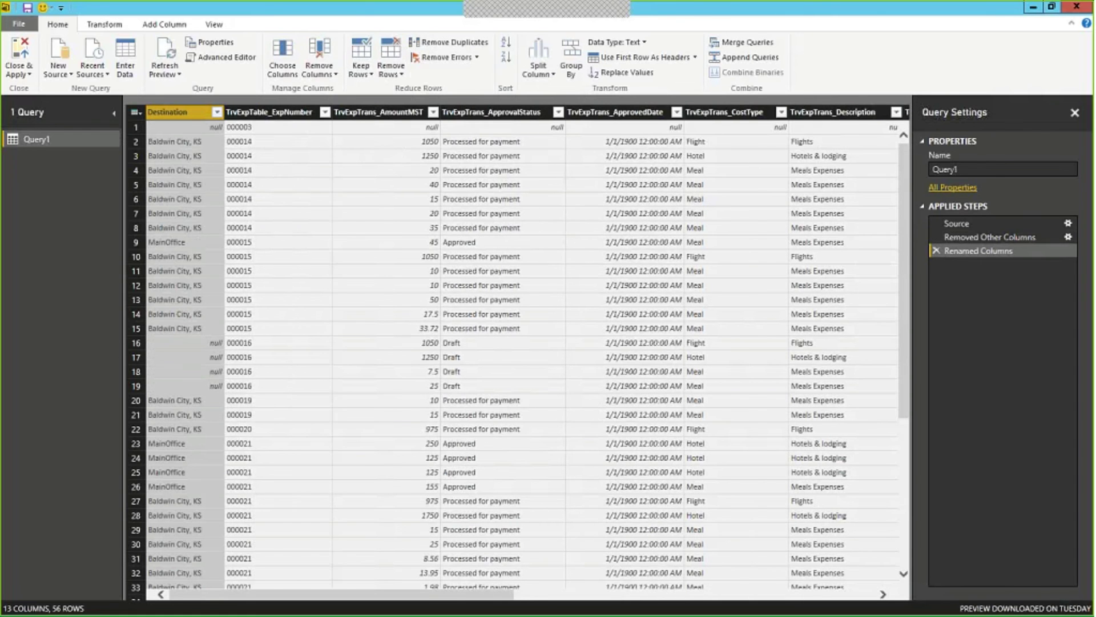
Close the query editor with its changes applied, list Query1's fields and widen the field list to show full names.
click(29, 76)
click(42, 91)
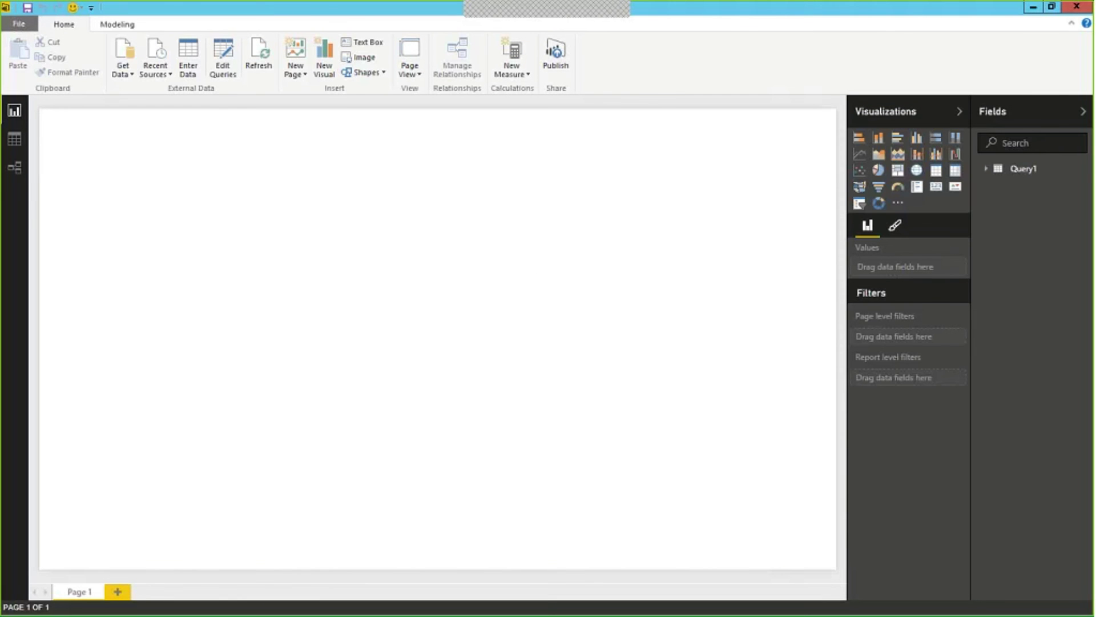
click(985, 169)
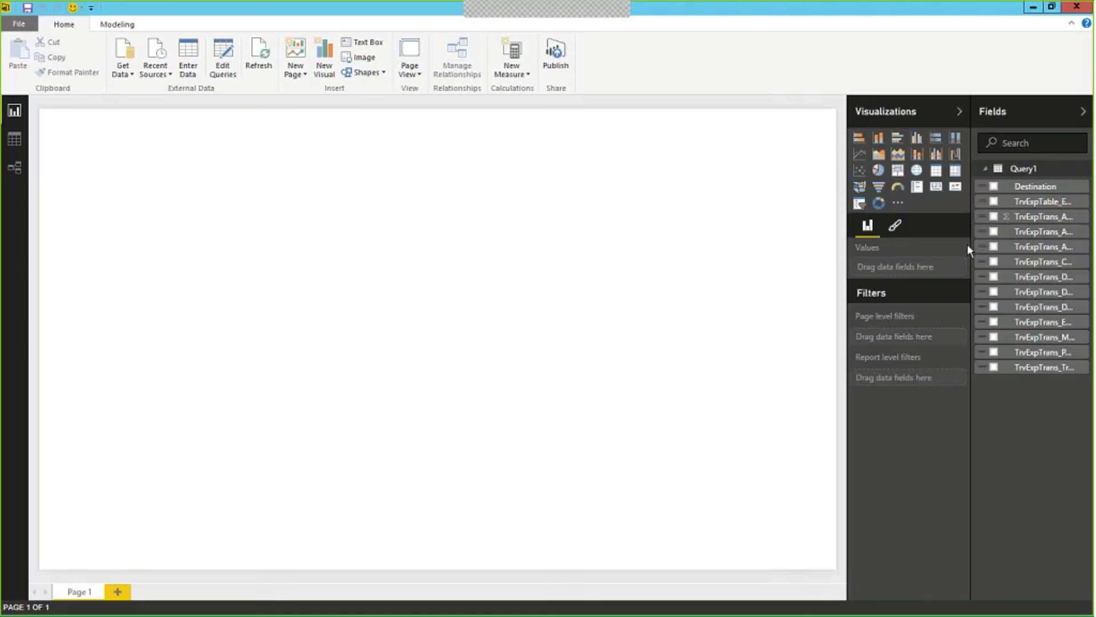
drag(972, 246, 866, 244)
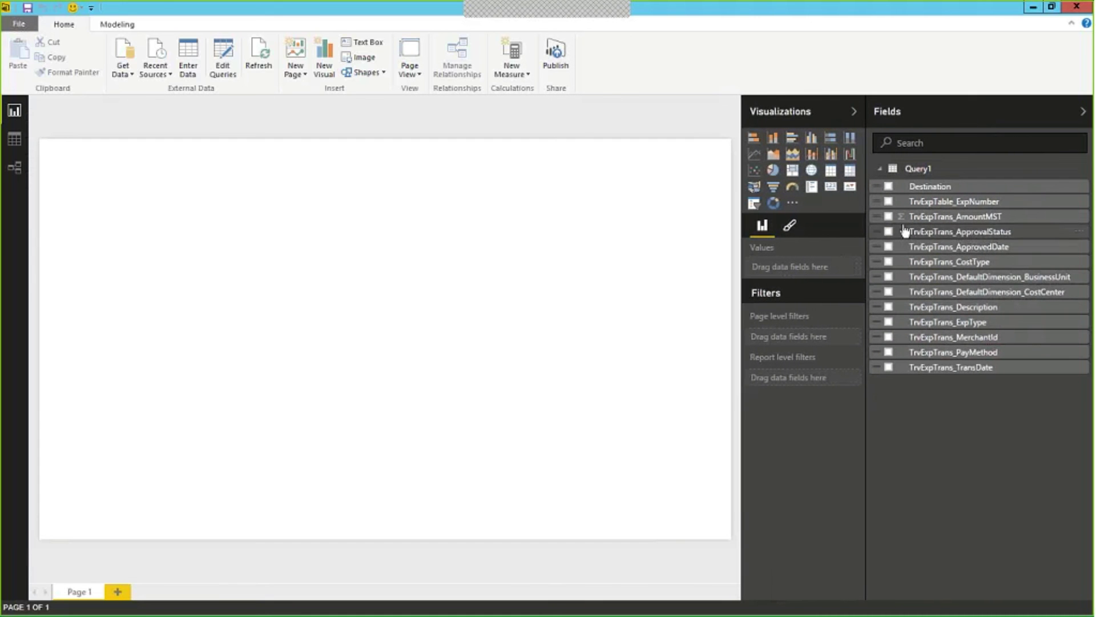
Create a stacked bar chart of TrvExpTrans_AmountMST by TrvExpTrans_MerchantId and enlarge it to most of the page height.
click(888, 217)
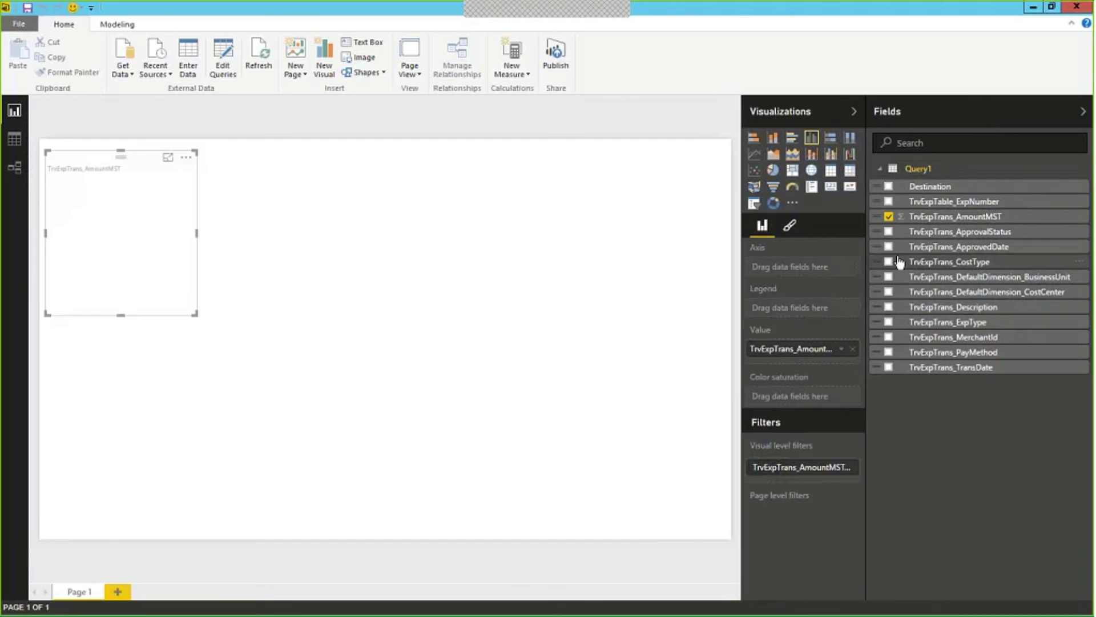
click(894, 338)
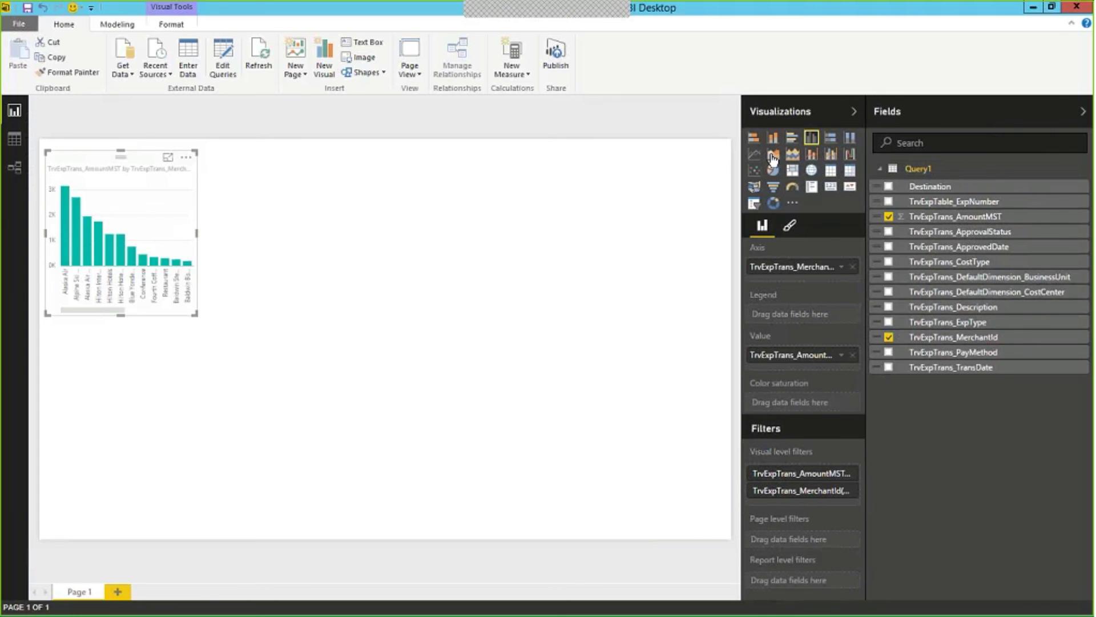
click(754, 140)
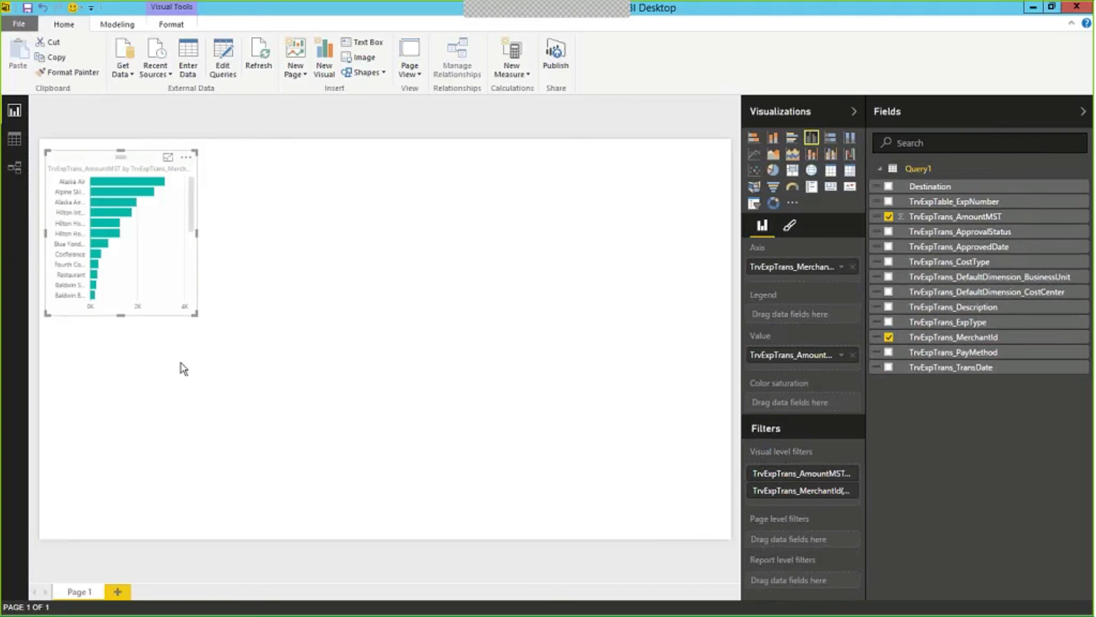
drag(196, 314, 338, 496)
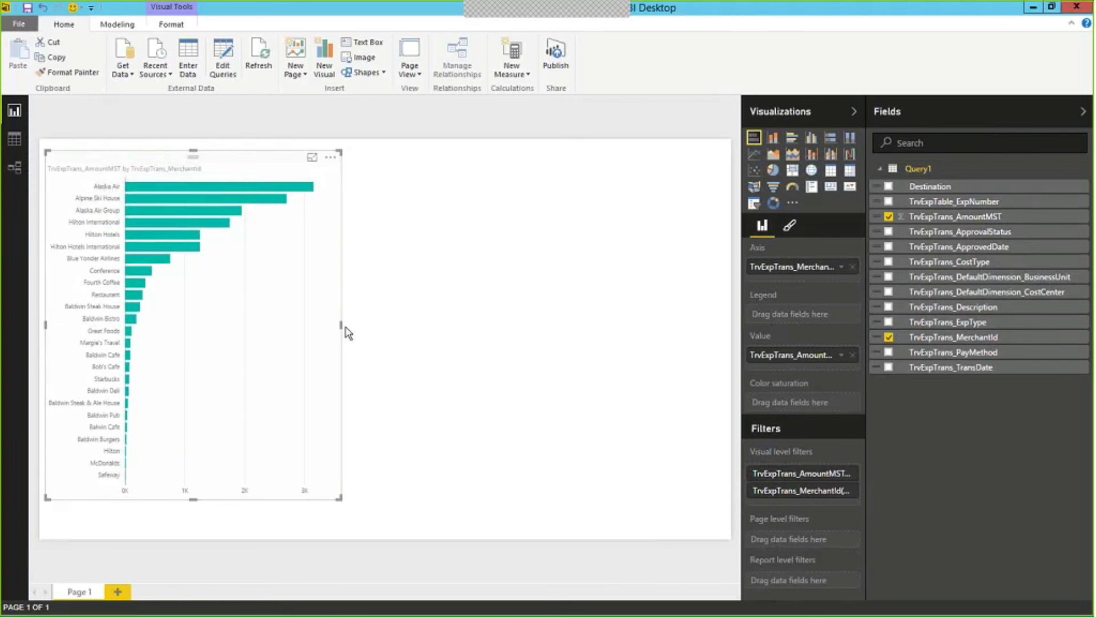
Add a separate column chart of TrvExpTrans_AmountMST by TrvExpTrans_DefaultDimension_BusinessUnit beside the merchant chart and widen it slightly.
click(429, 360)
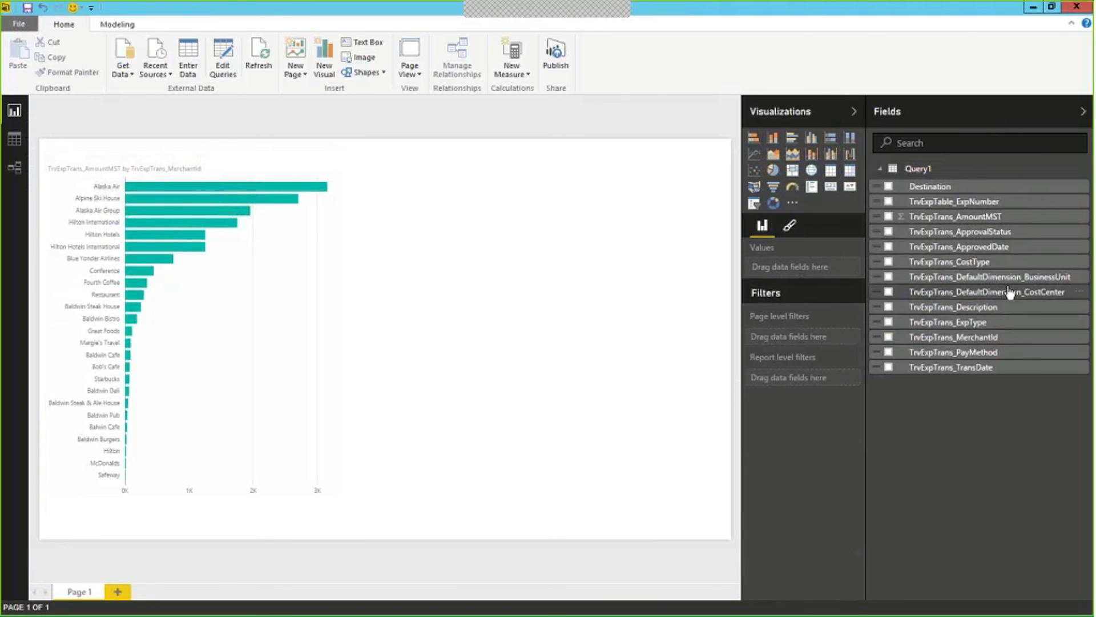
click(888, 217)
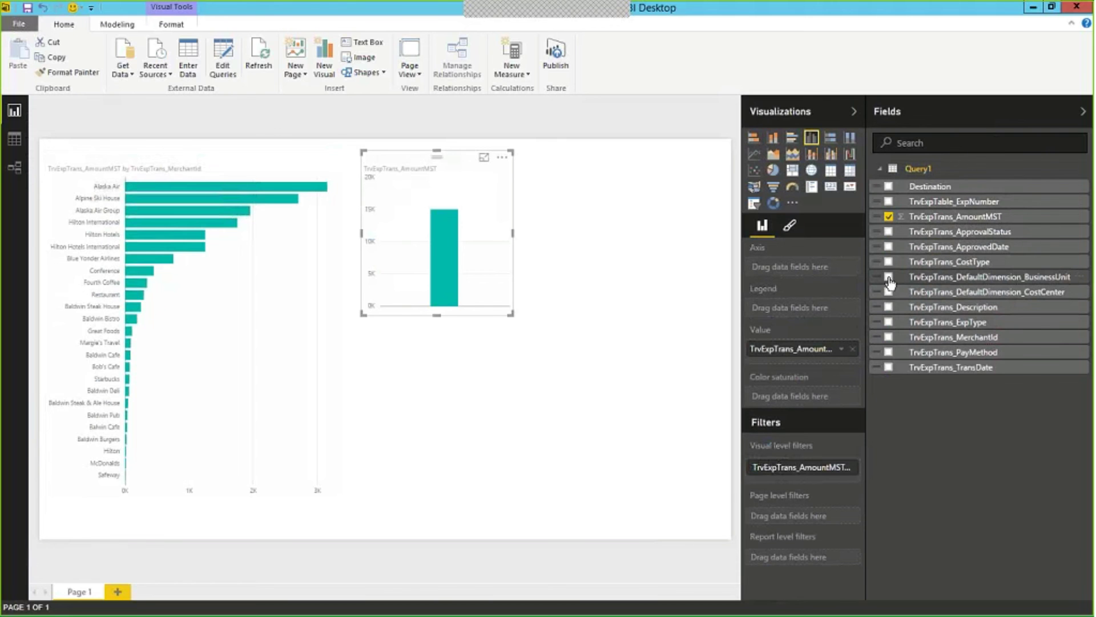
click(889, 278)
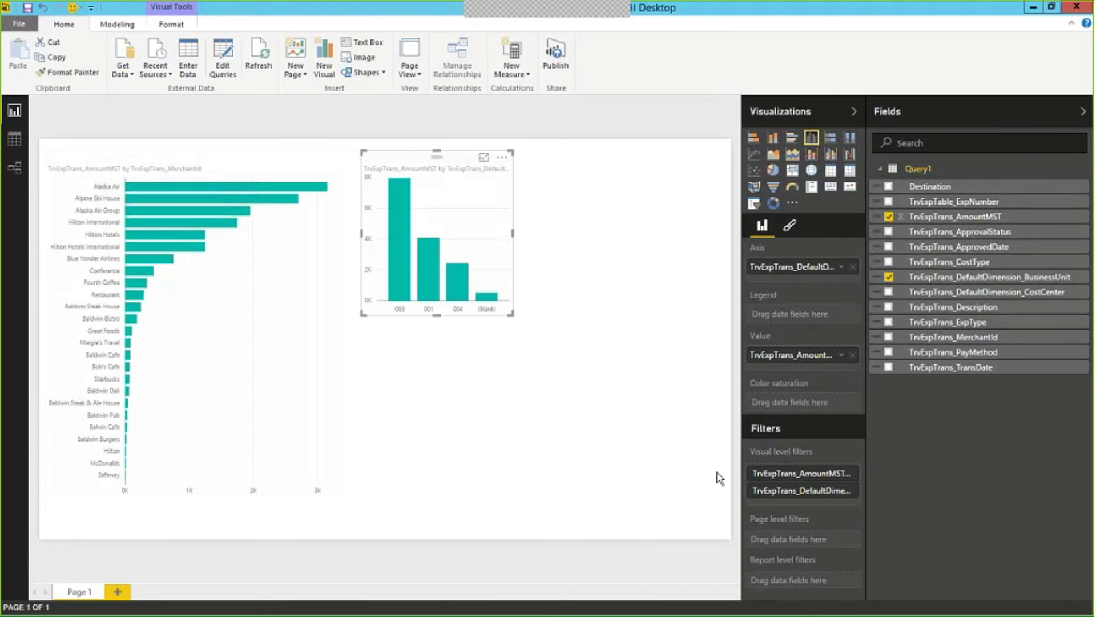
drag(513, 233, 543, 247)
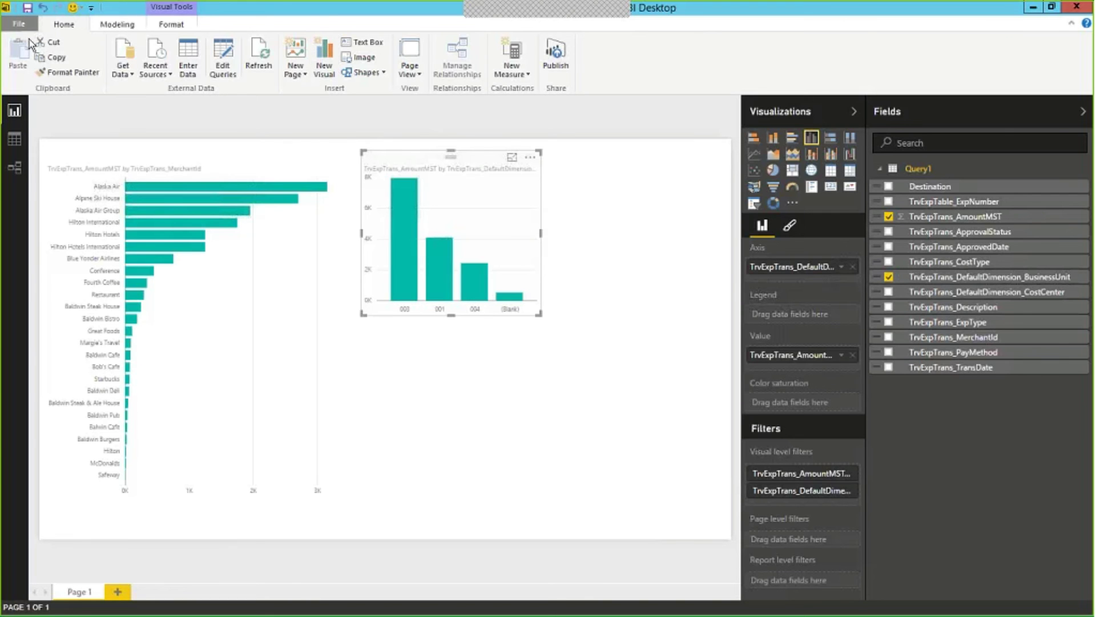
Start a new report and choose SQL Server Analysis Services Database as its data source.
click(17, 22)
key(Escape)
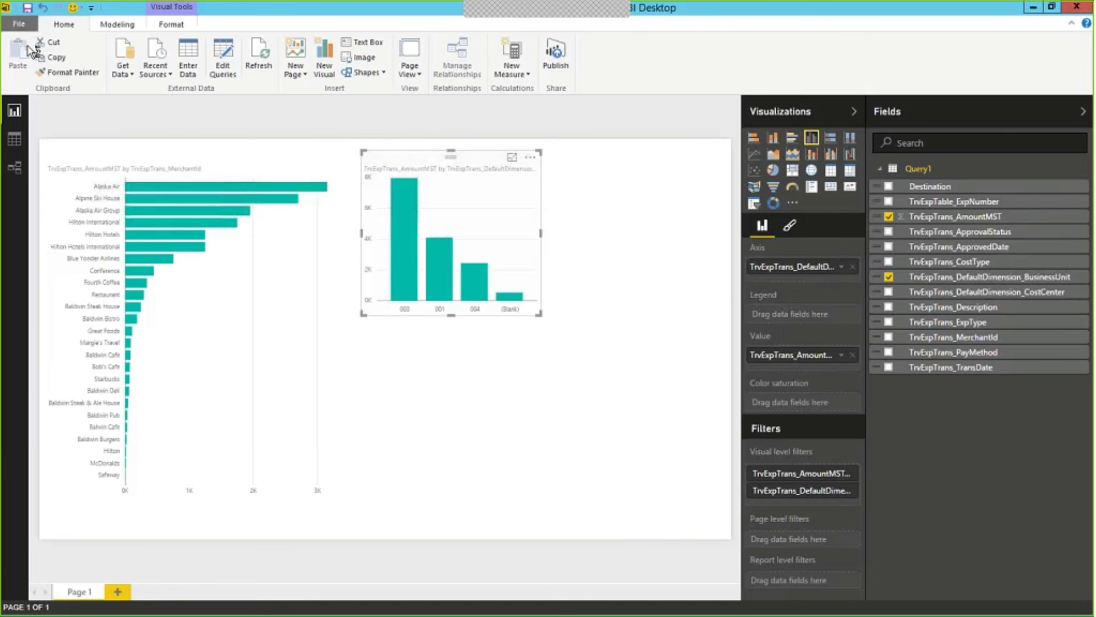
click(32, 51)
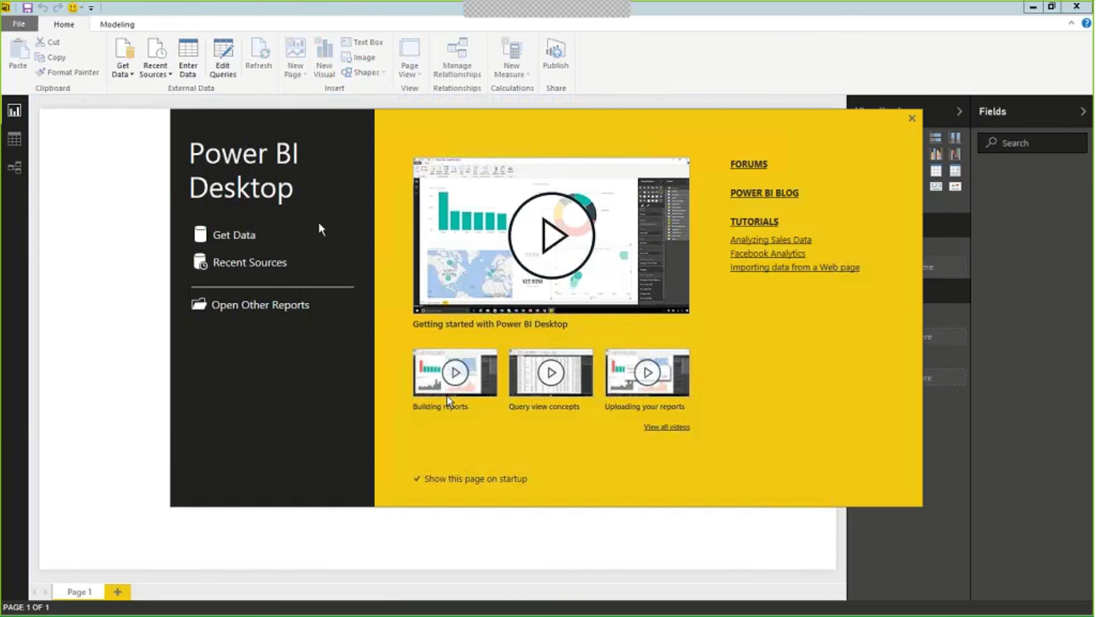
click(239, 244)
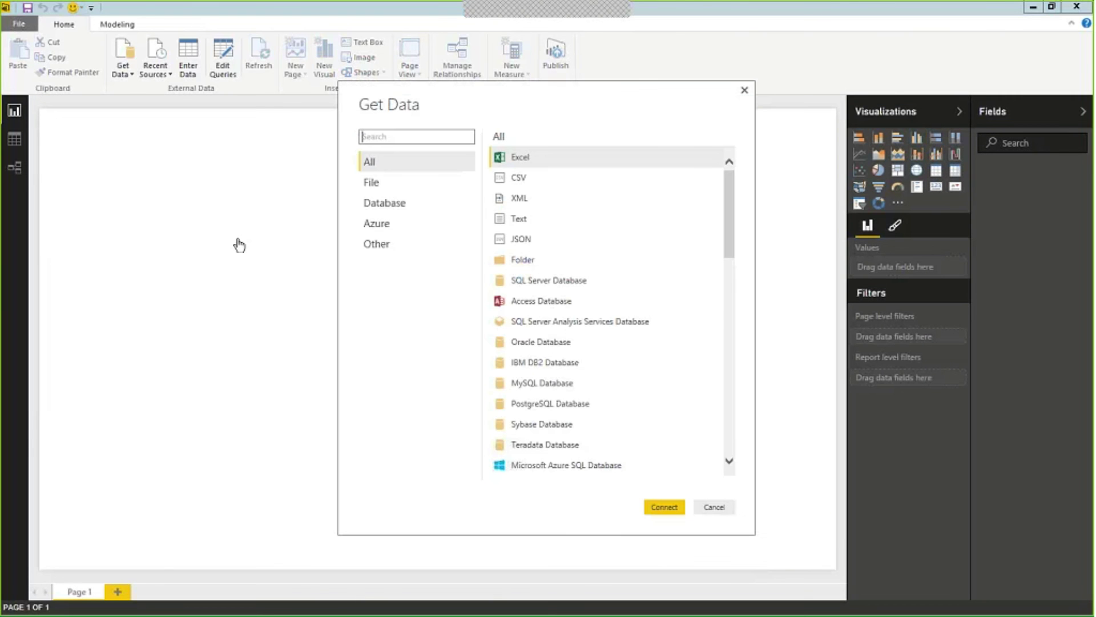
click(586, 327)
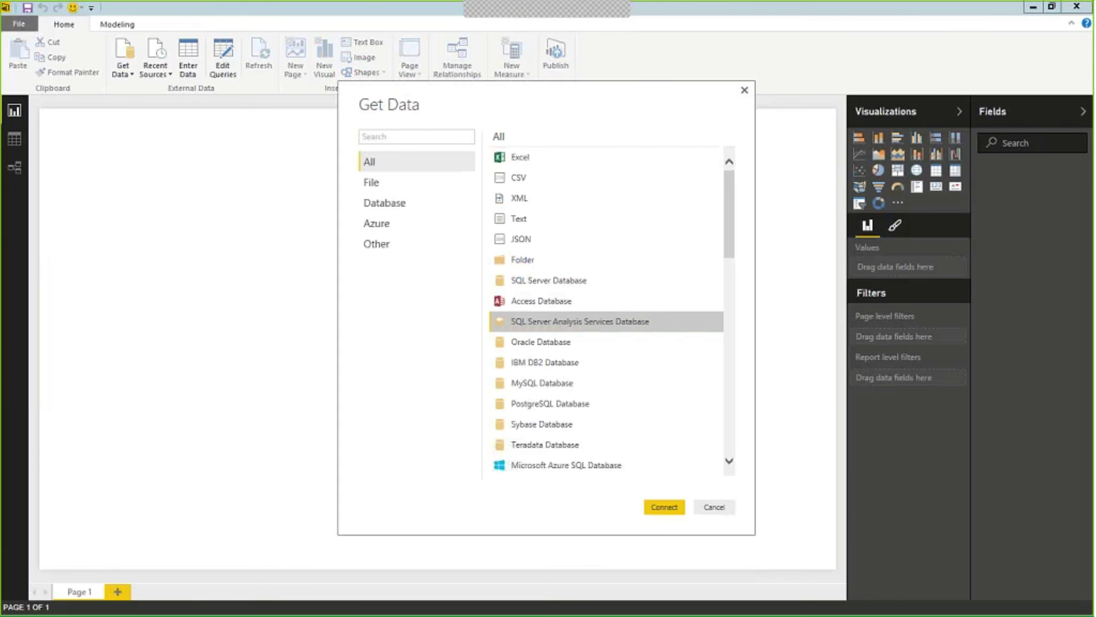
click(675, 512)
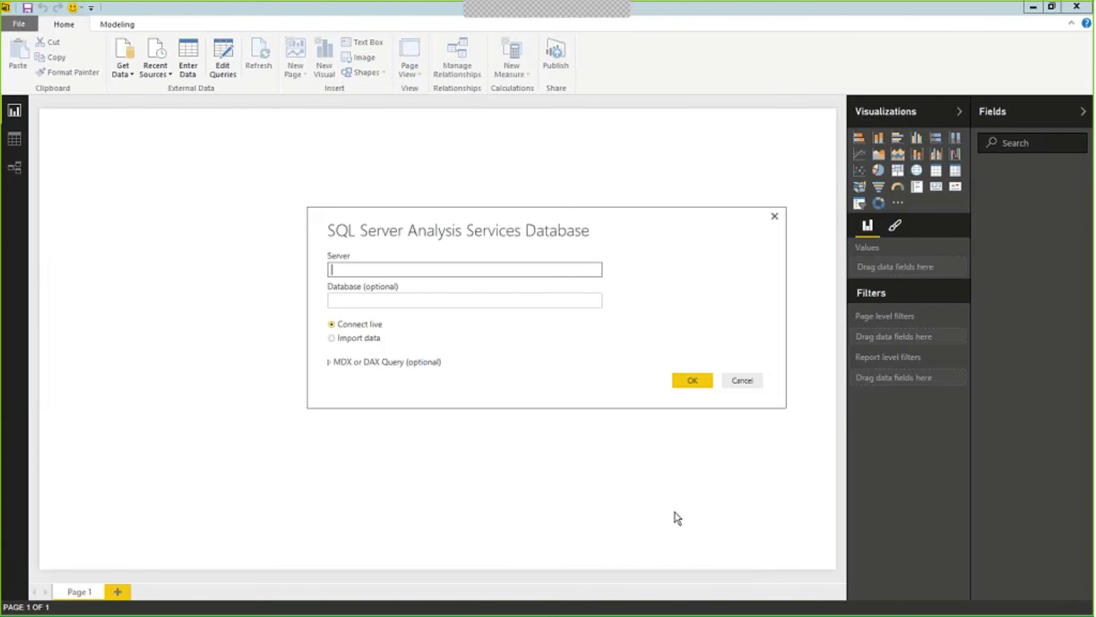
Connect live to the server ax2012r2a and load the ExpReports_ZAP model from the ExpReports_ZAP database.
text(ax2012r2a)
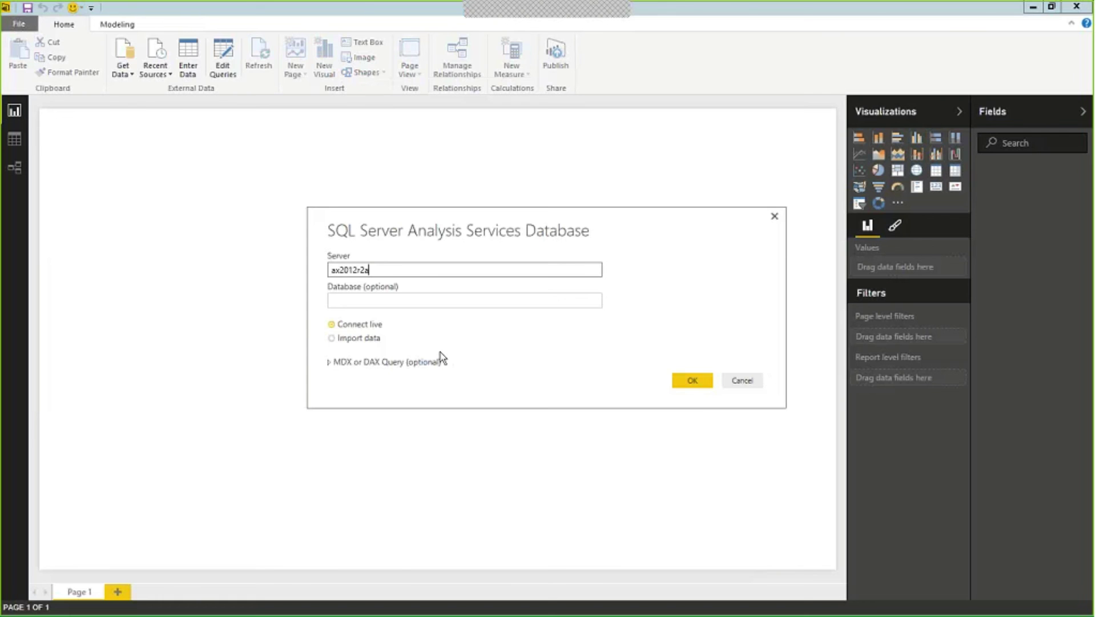
click(691, 381)
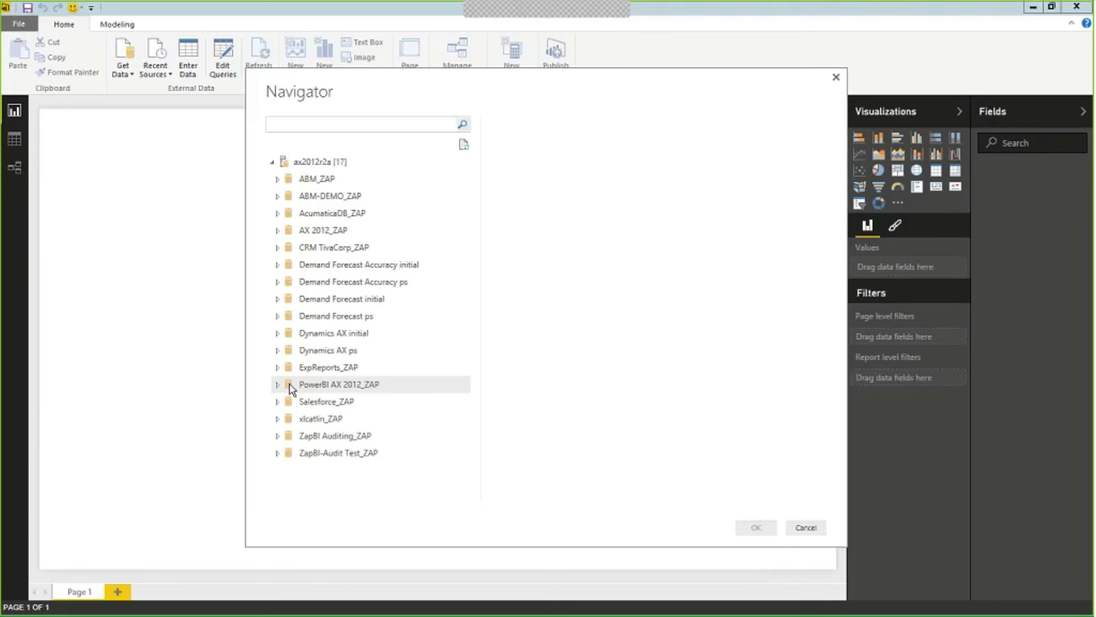
click(279, 368)
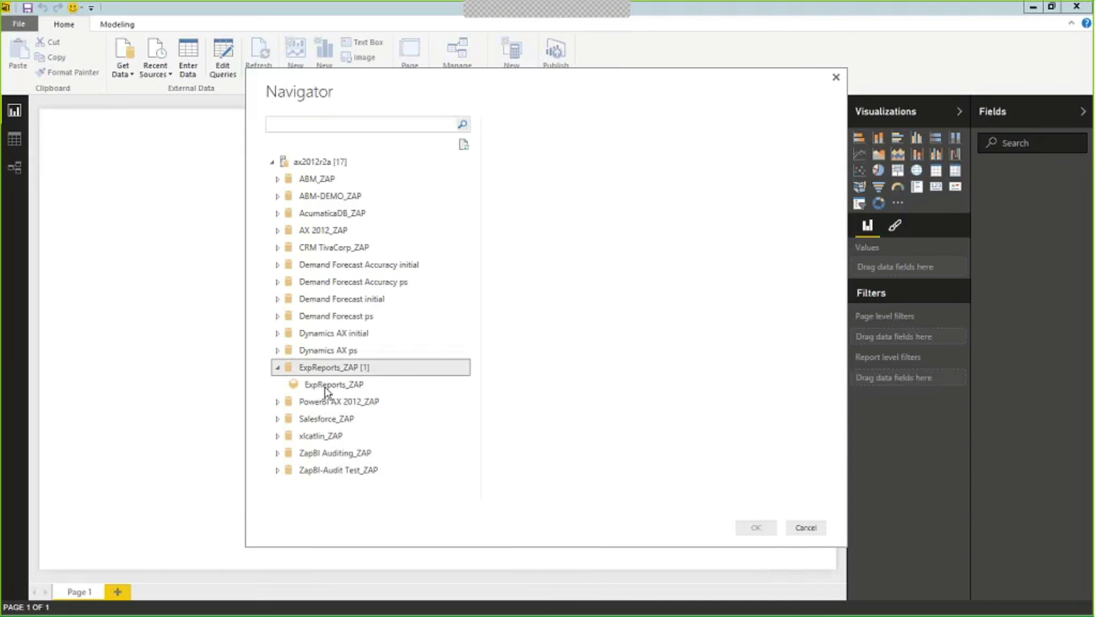
click(339, 385)
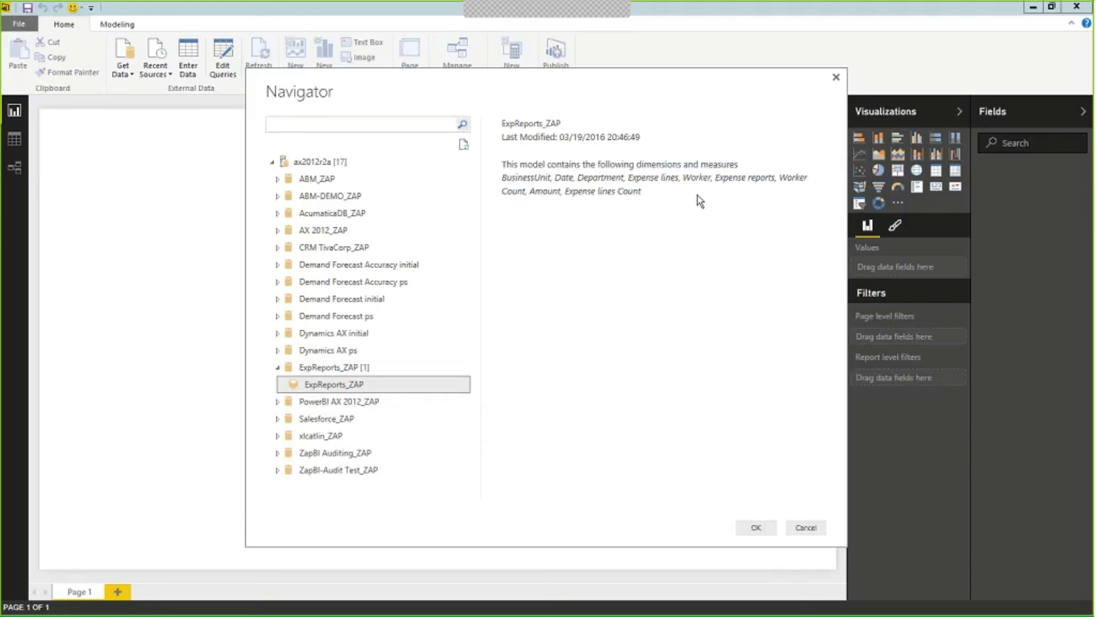
click(774, 528)
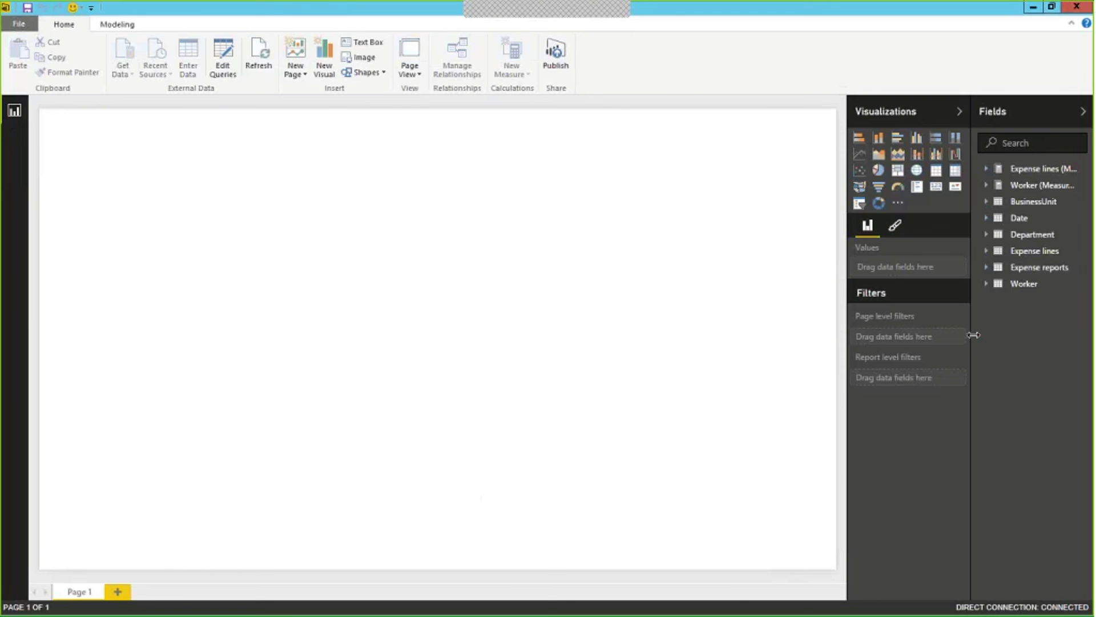
Widen the field list and create a column chart of the expense lines' Amount measure by Merchant.
drag(966, 334, 862, 330)
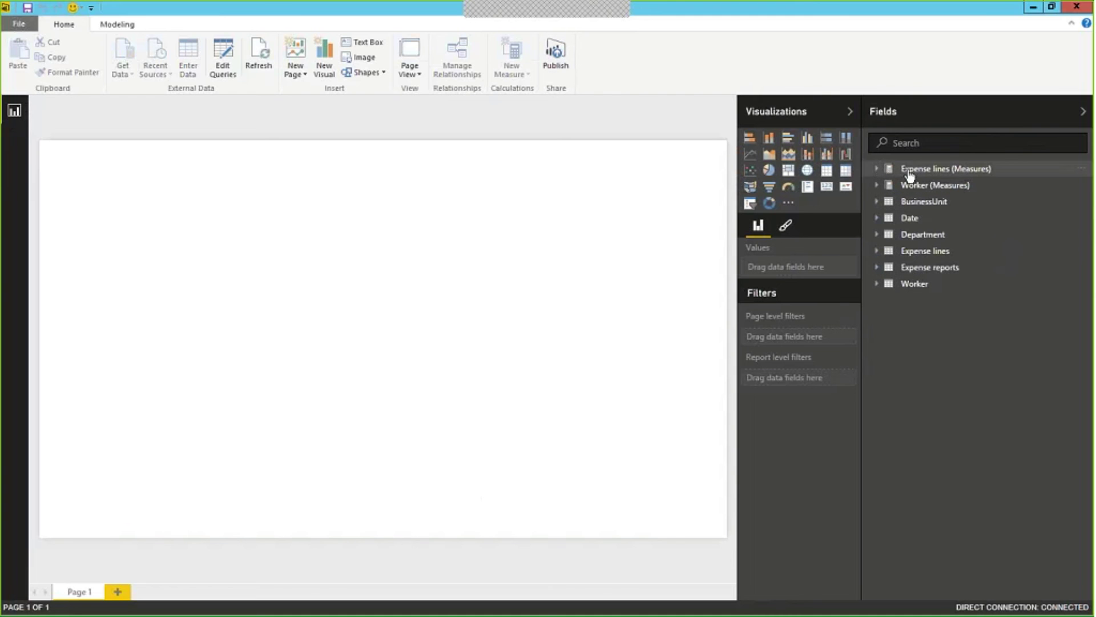
click(877, 169)
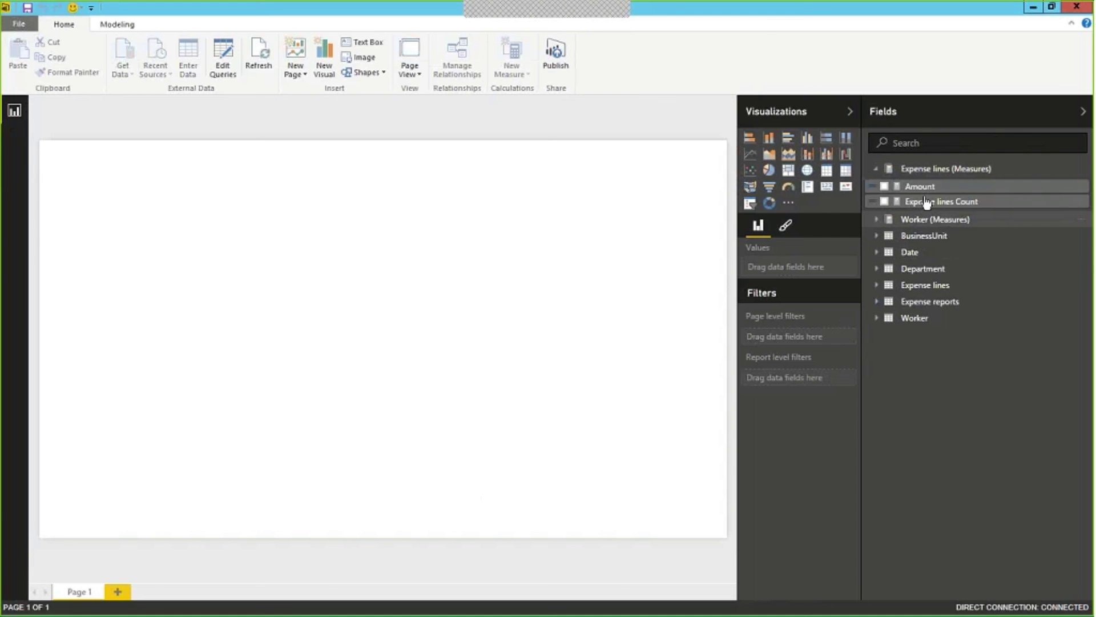
click(884, 187)
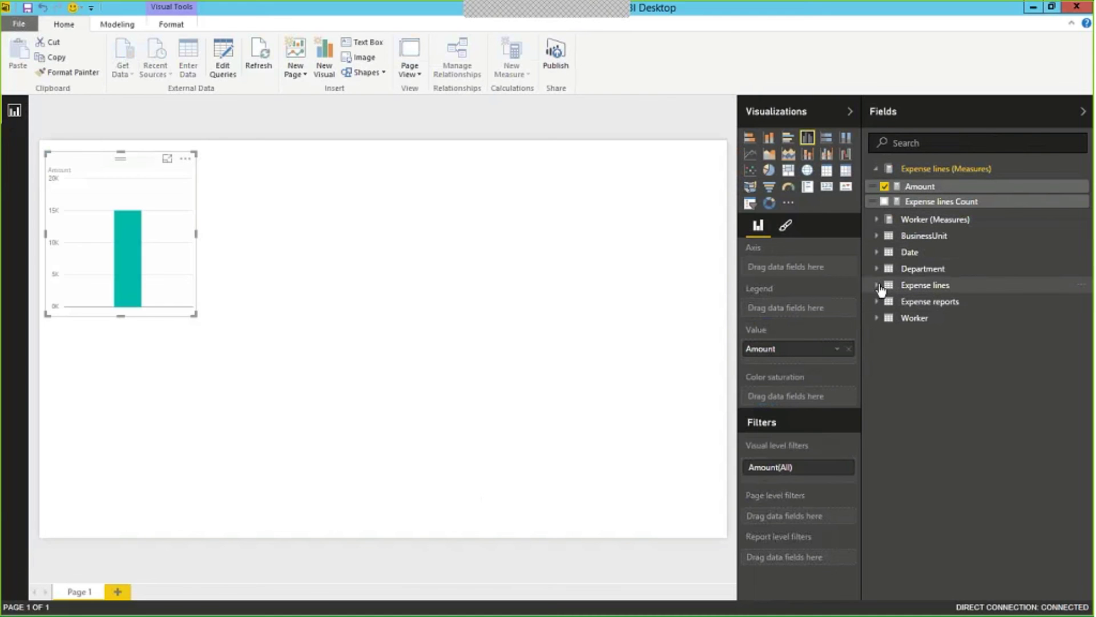
click(880, 287)
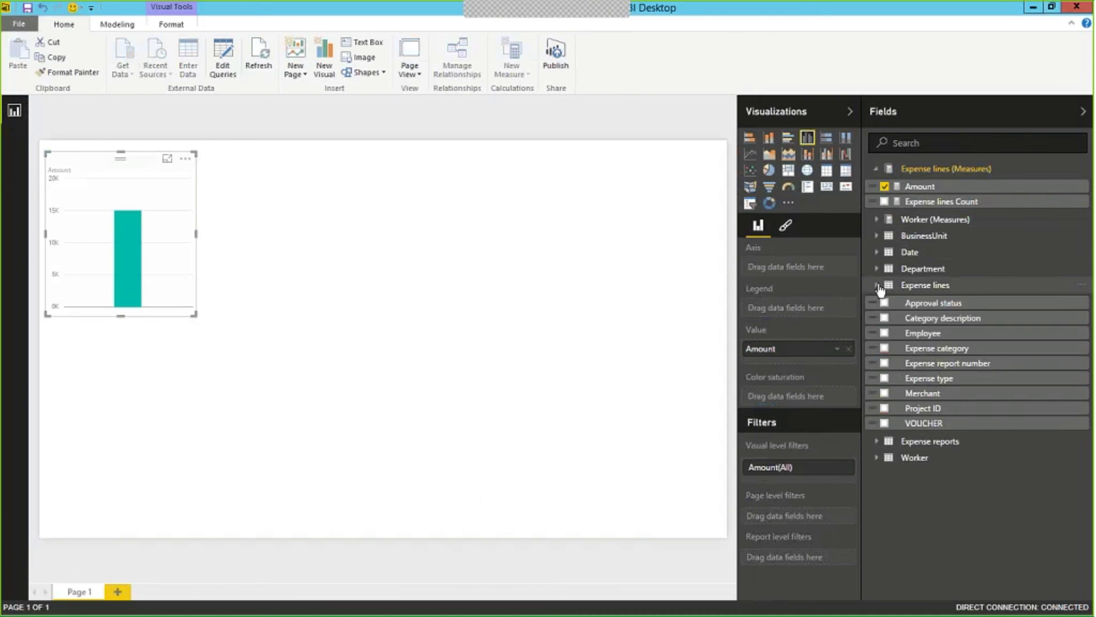
click(884, 394)
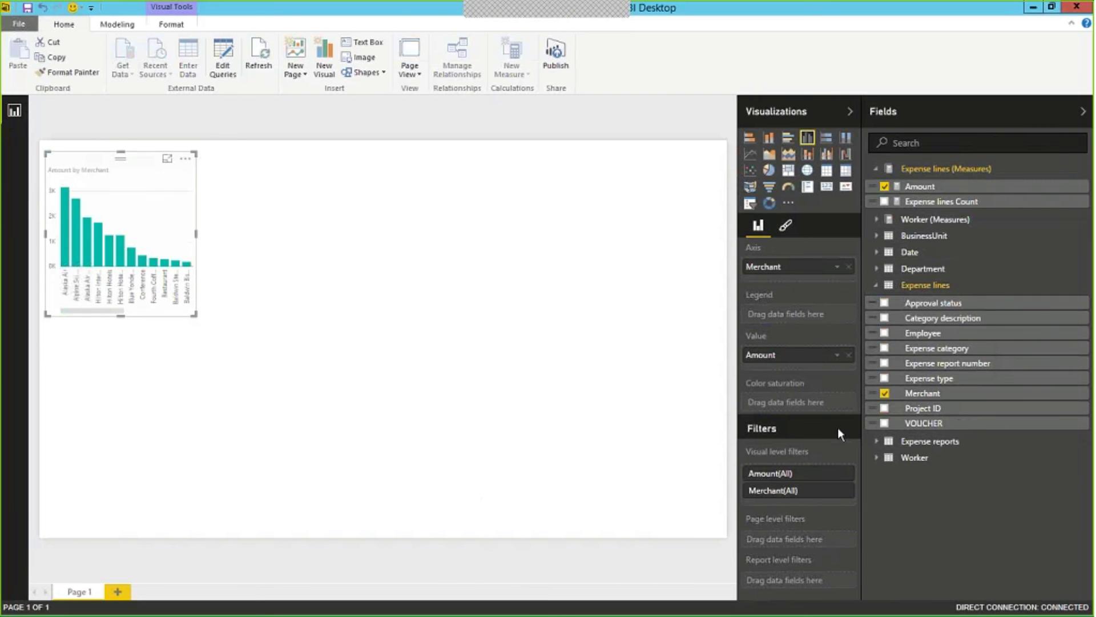
Change the merchant chart to a stacked bar chart and enlarge it to nearly the full page height.
click(750, 139)
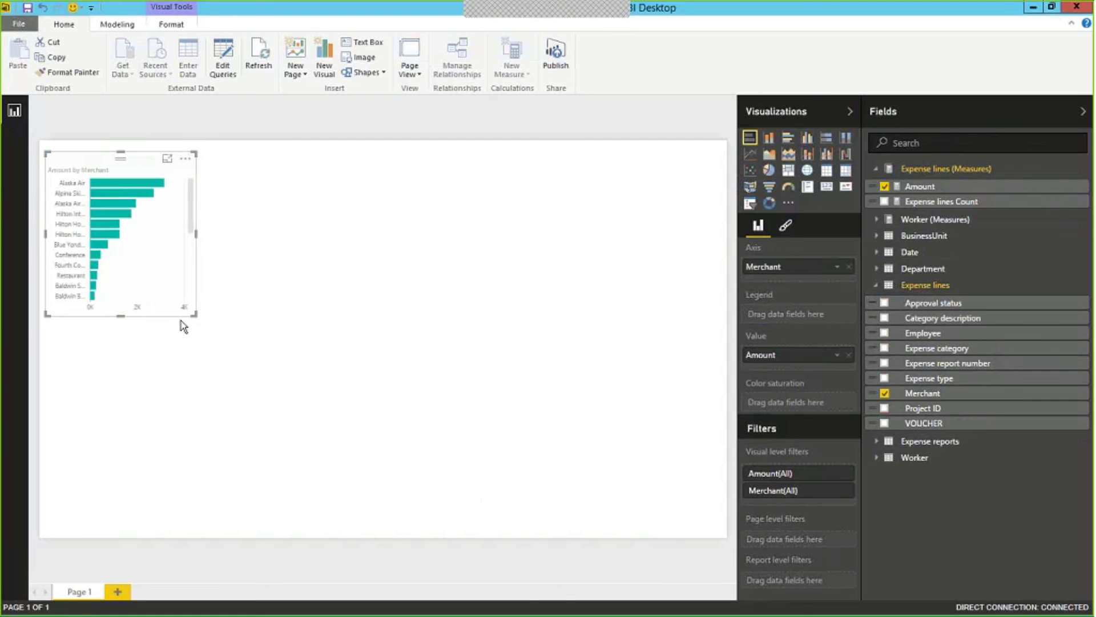
drag(194, 314, 342, 508)
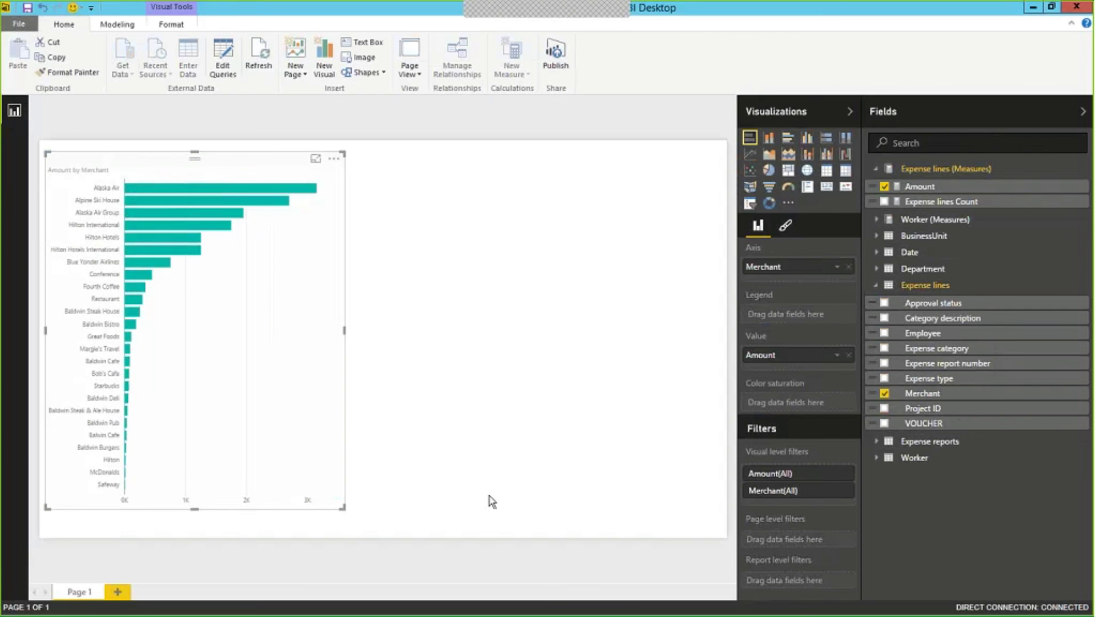
click(476, 329)
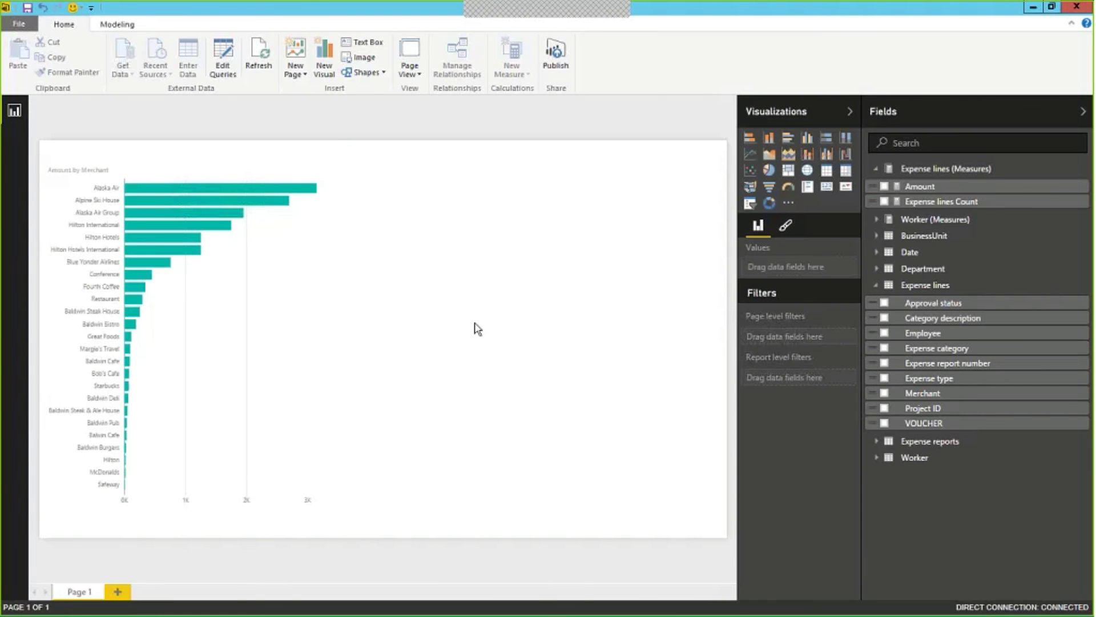
Add a separate column chart of Amount by Business Unit Name beside the merchant chart and widen it.
click(883, 190)
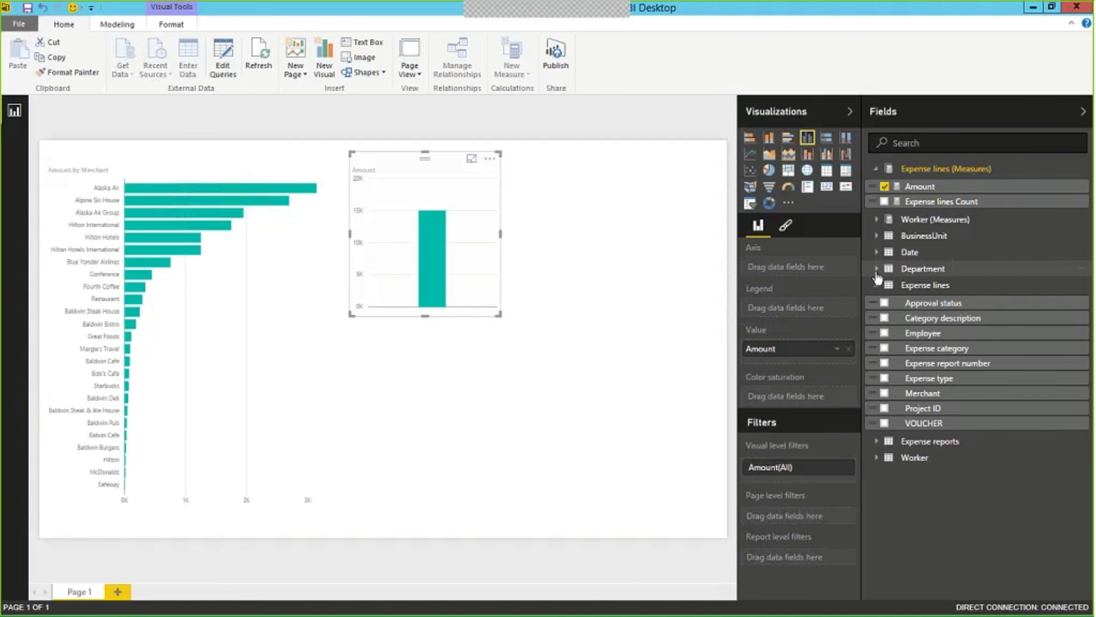
click(877, 236)
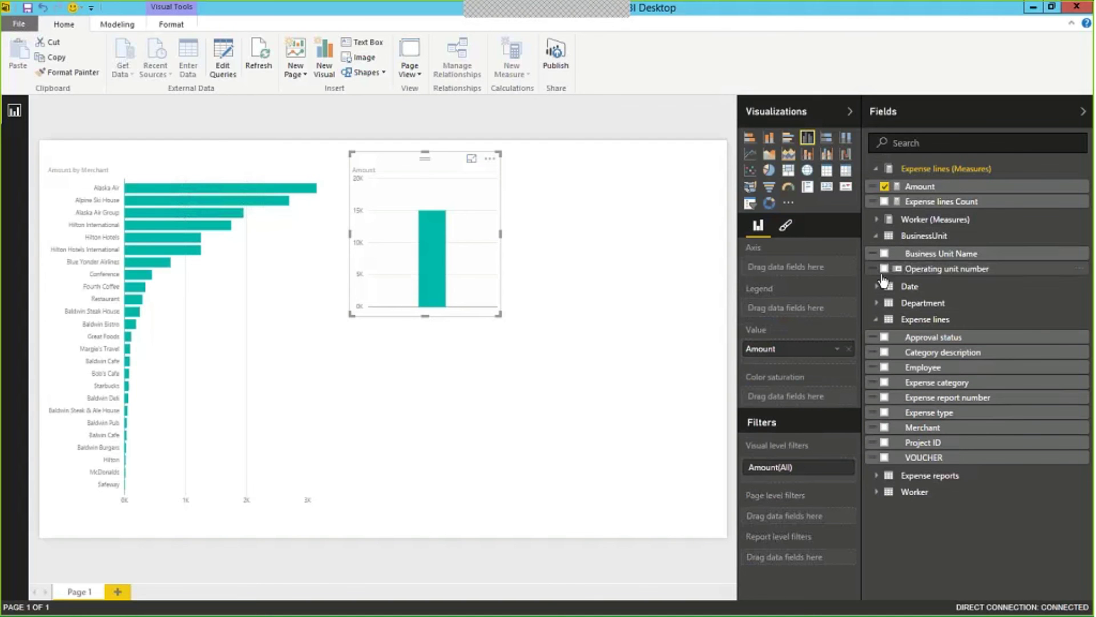
click(884, 253)
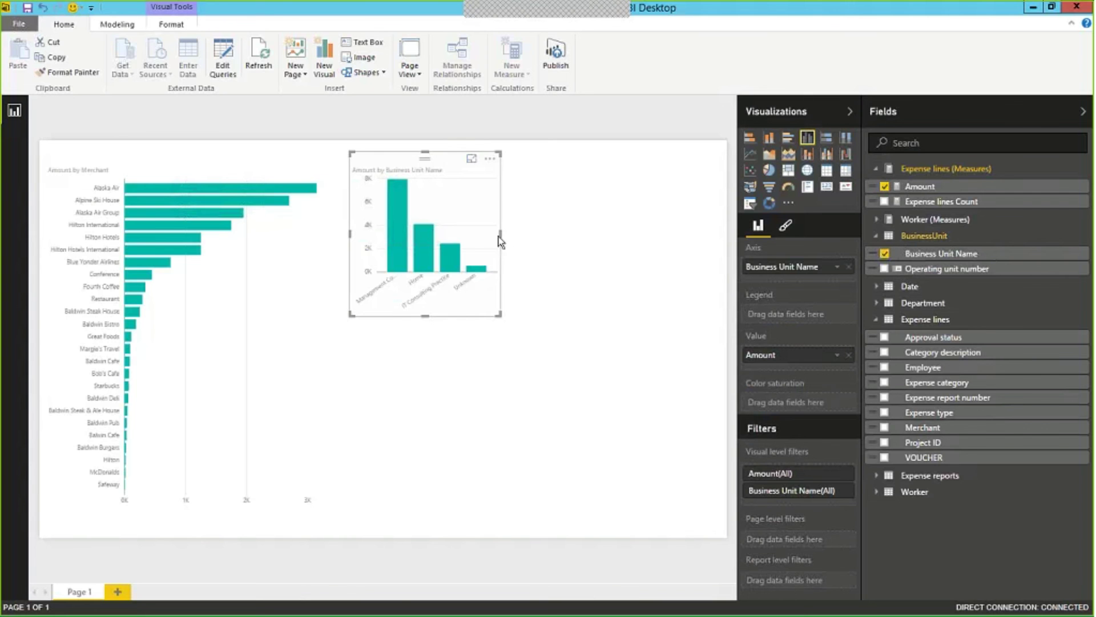
drag(499, 241, 665, 237)
click(501, 365)
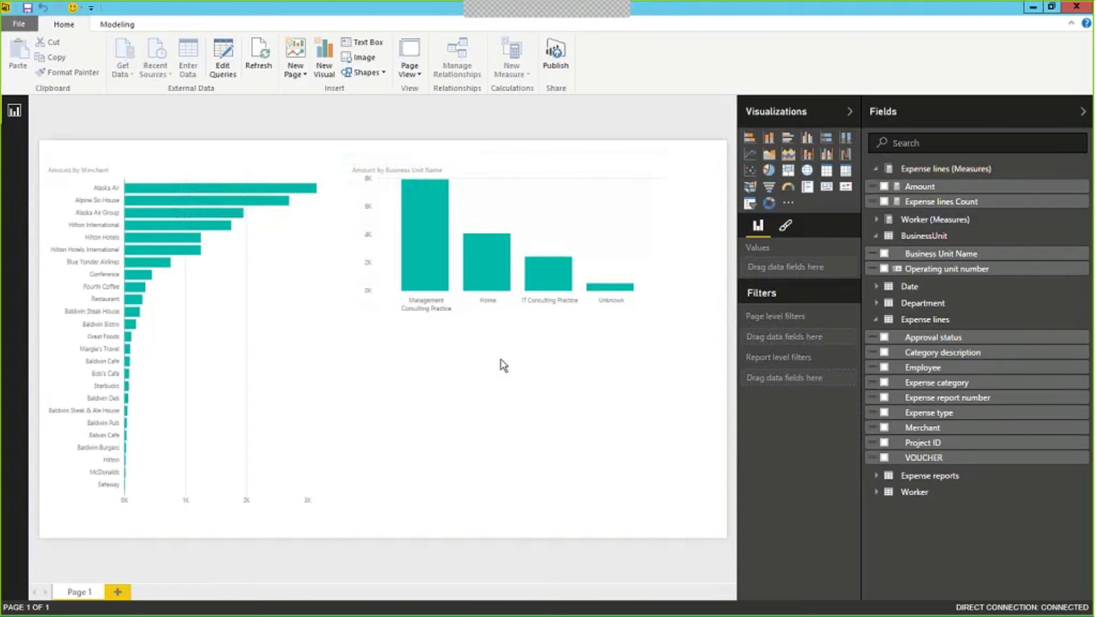
Cross-highlight the merchant chart by the Management Consulting Practice business unit, then by the Home business unit.
click(422, 228)
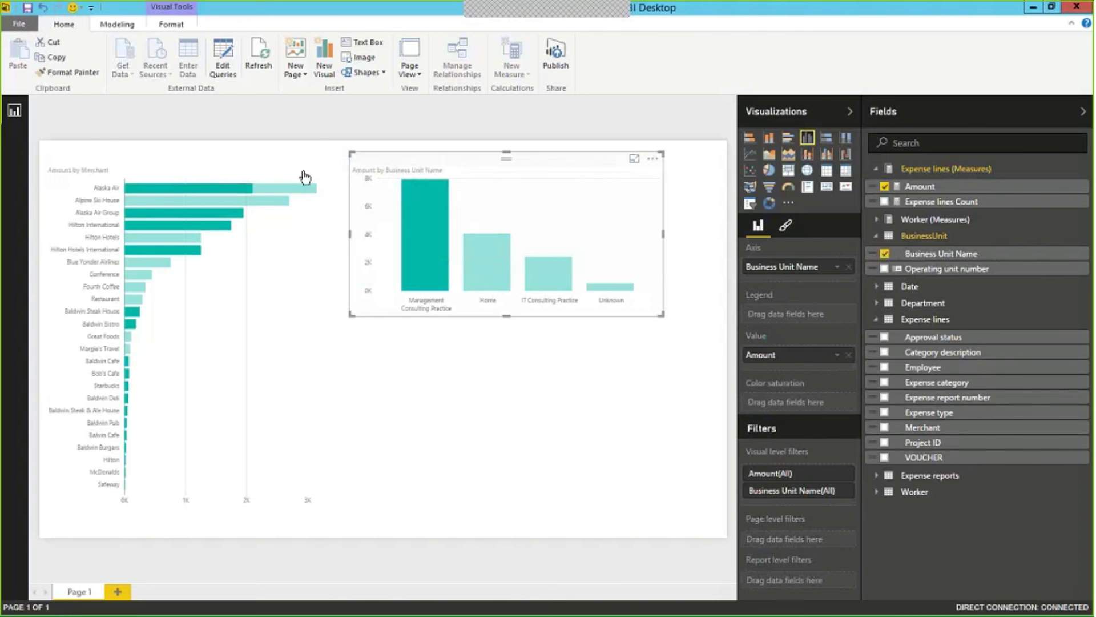
mouse_move(180, 248)
click(494, 273)
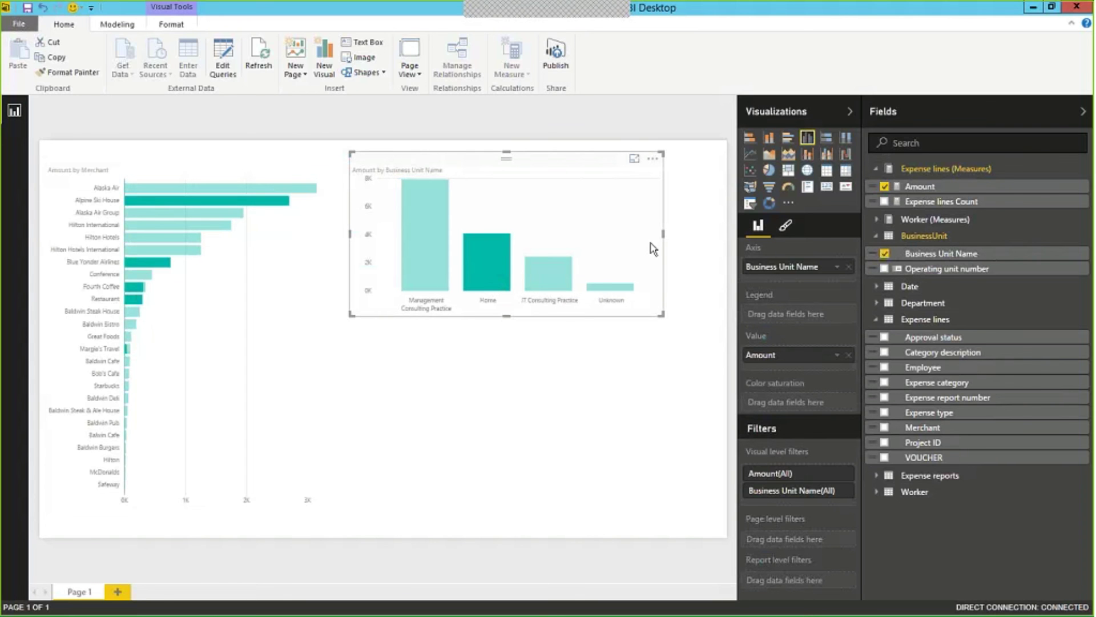
Add a pie chart of Amount by Category description below the business unit chart and widen it.
click(647, 418)
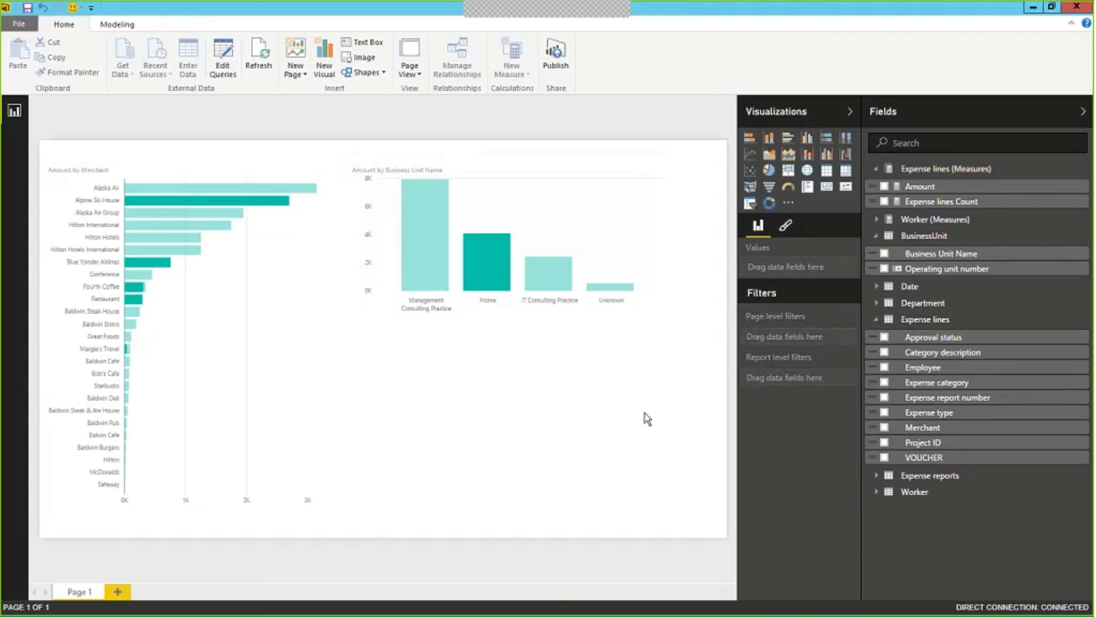
click(884, 186)
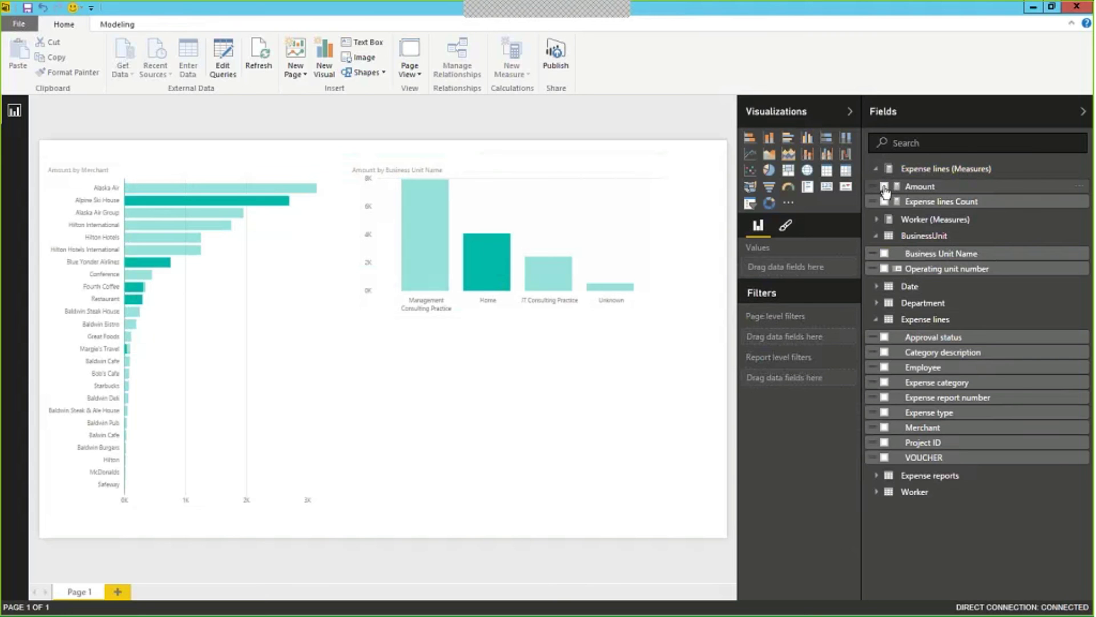
click(885, 354)
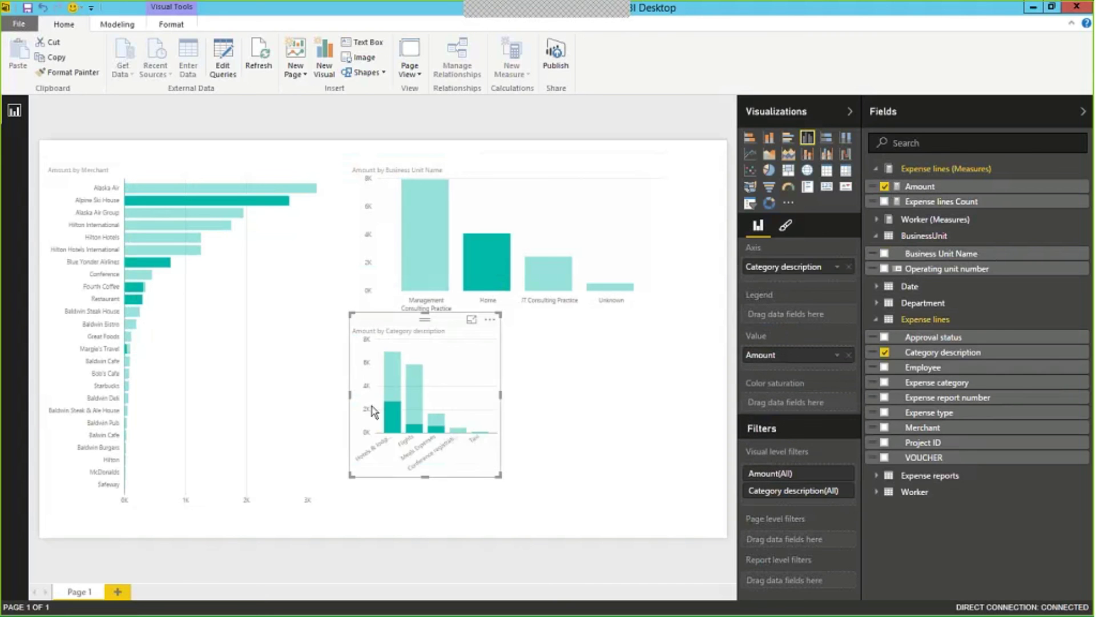
click(769, 170)
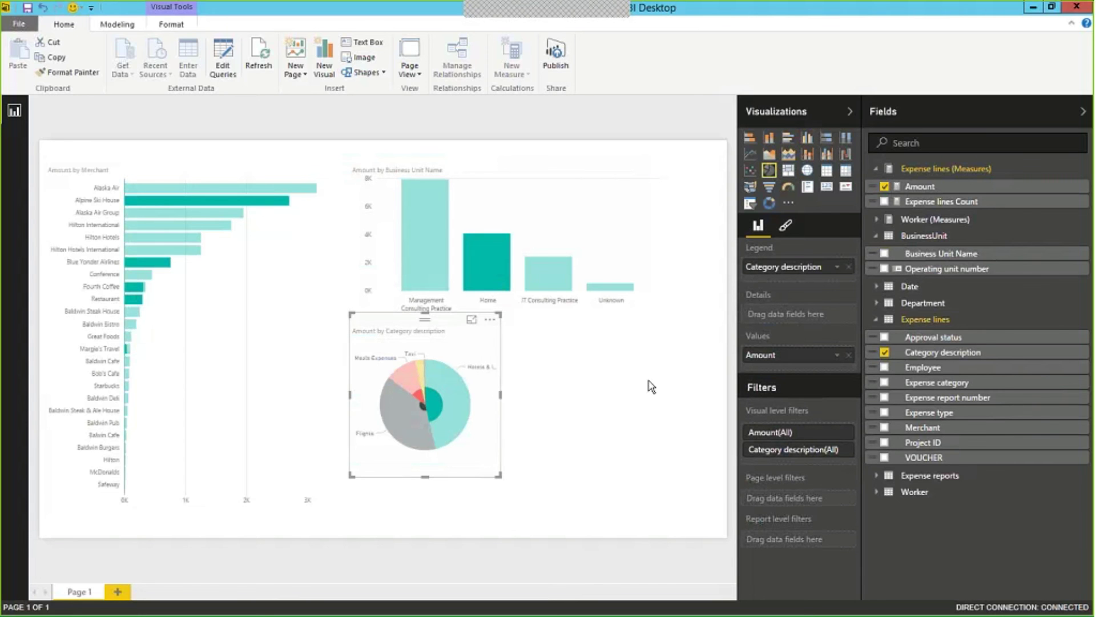
drag(651, 387, 652, 389)
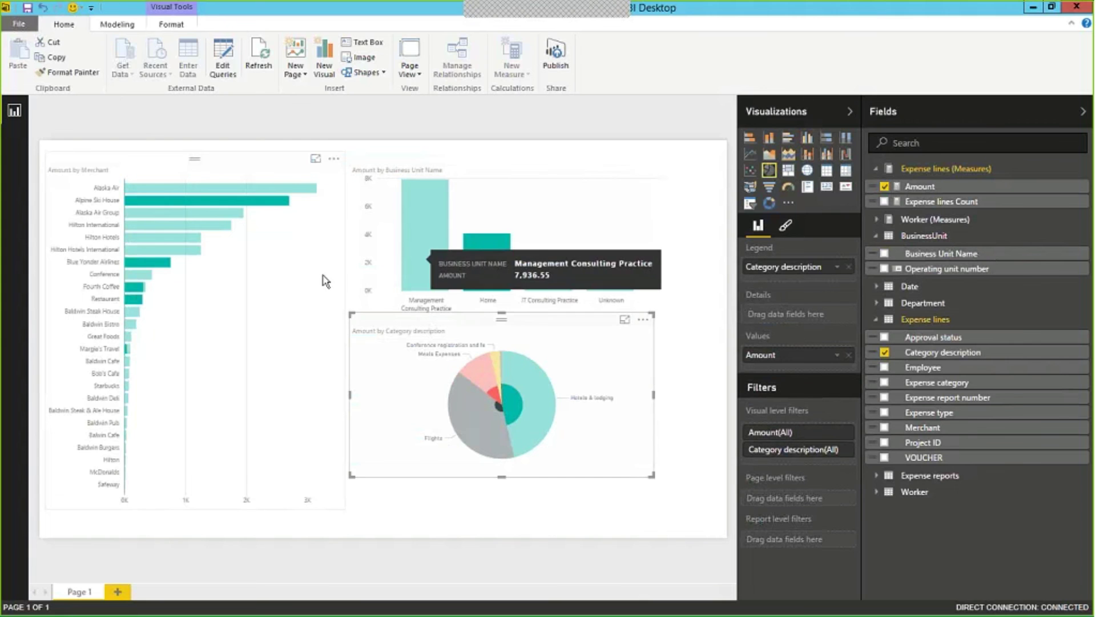
Clear the business unit highlighting and move the category pie chart lower, away from the business unit chart.
click(571, 200)
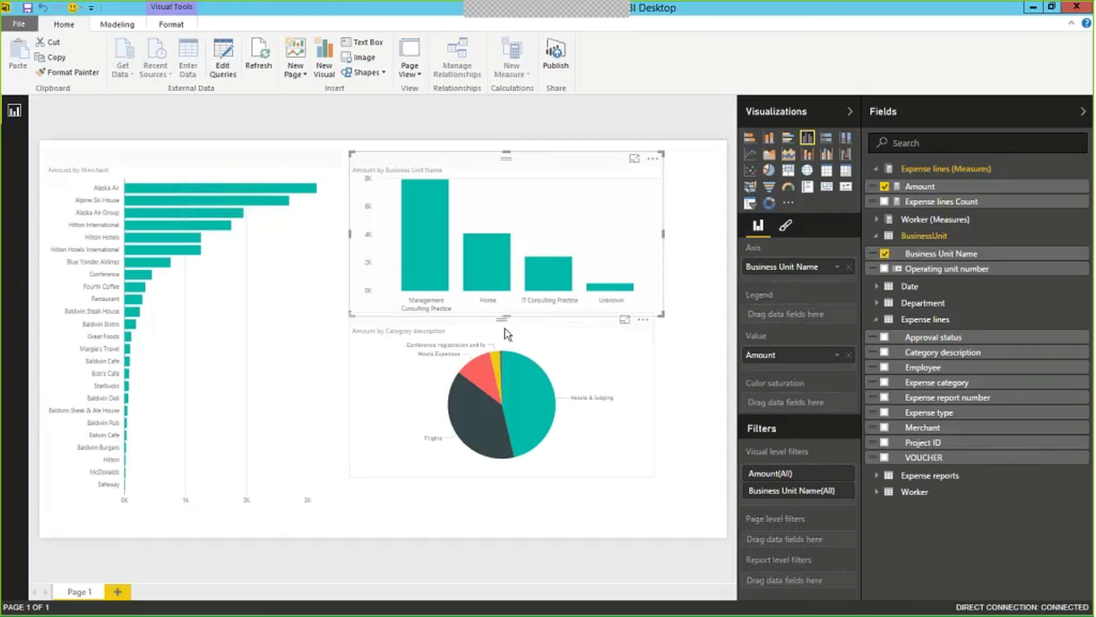
drag(492, 319, 446, 361)
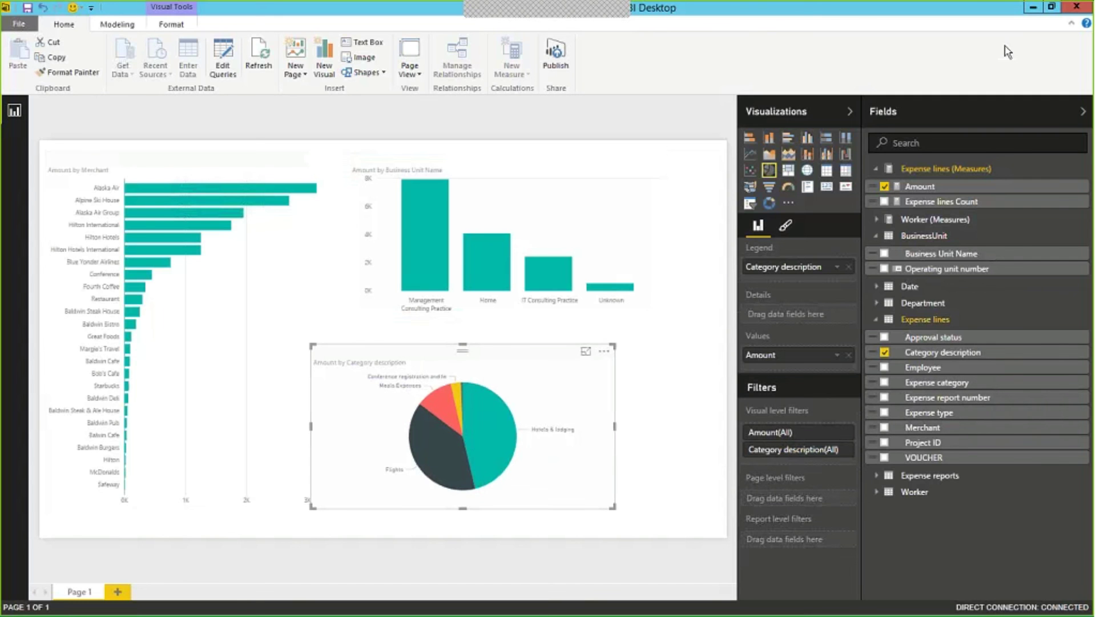
Minimize the Power BI and Tableau windows and open ZAP Designer from the desktop.
click(1032, 9)
click(1032, 9)
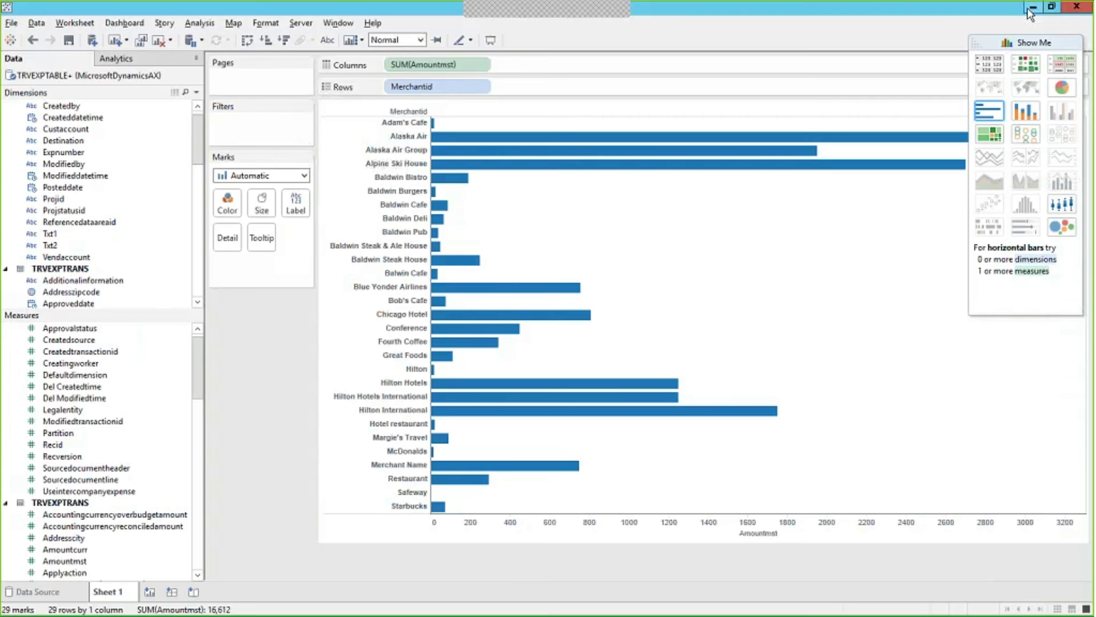
click(1032, 10)
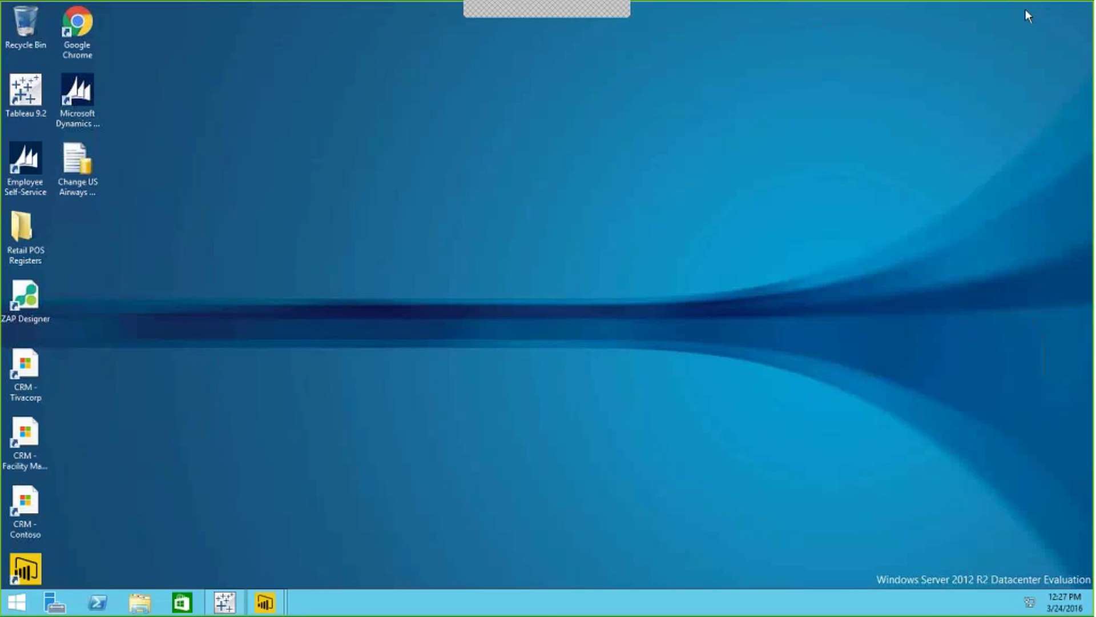
double_click(37, 306)
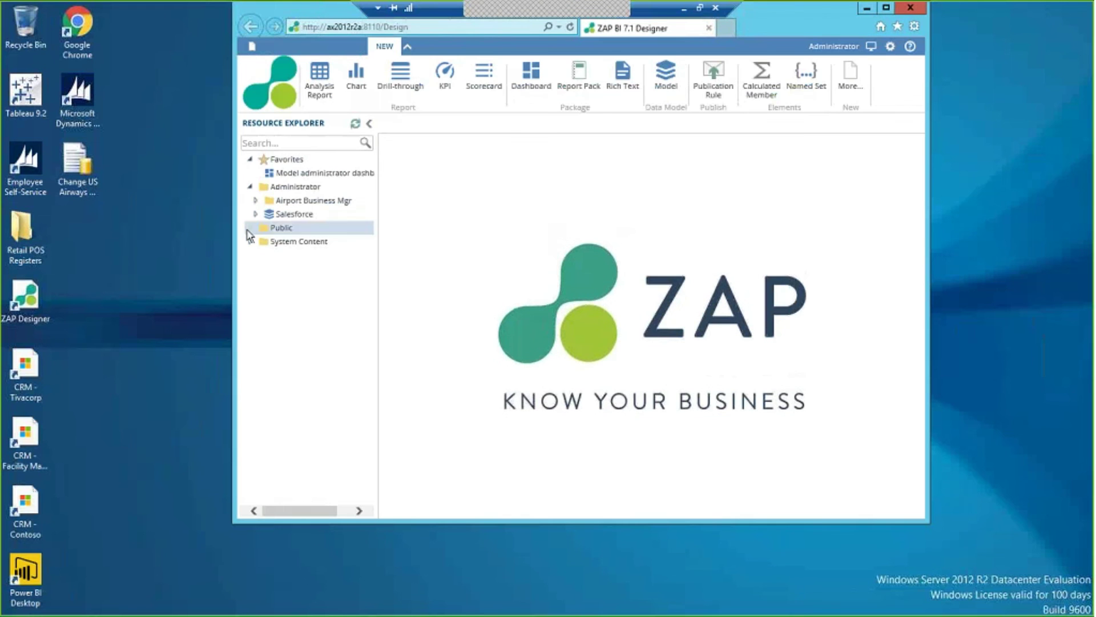
Expand the Public folder and start a new data model, viewing its data source choices in a maximized window before minimizing it.
click(247, 228)
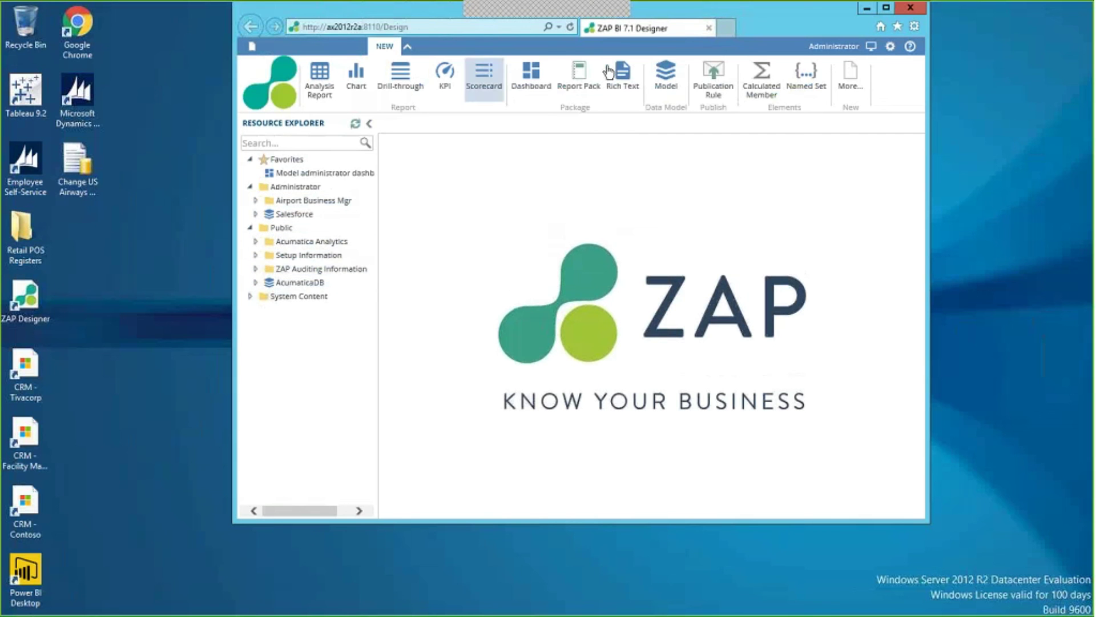
click(665, 86)
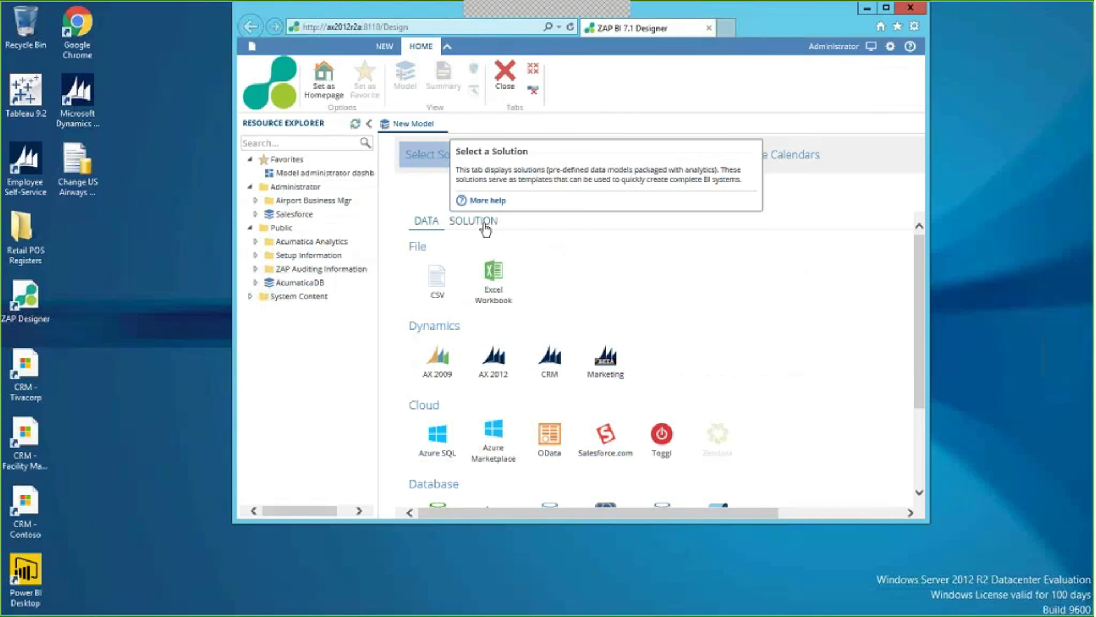
click(886, 7)
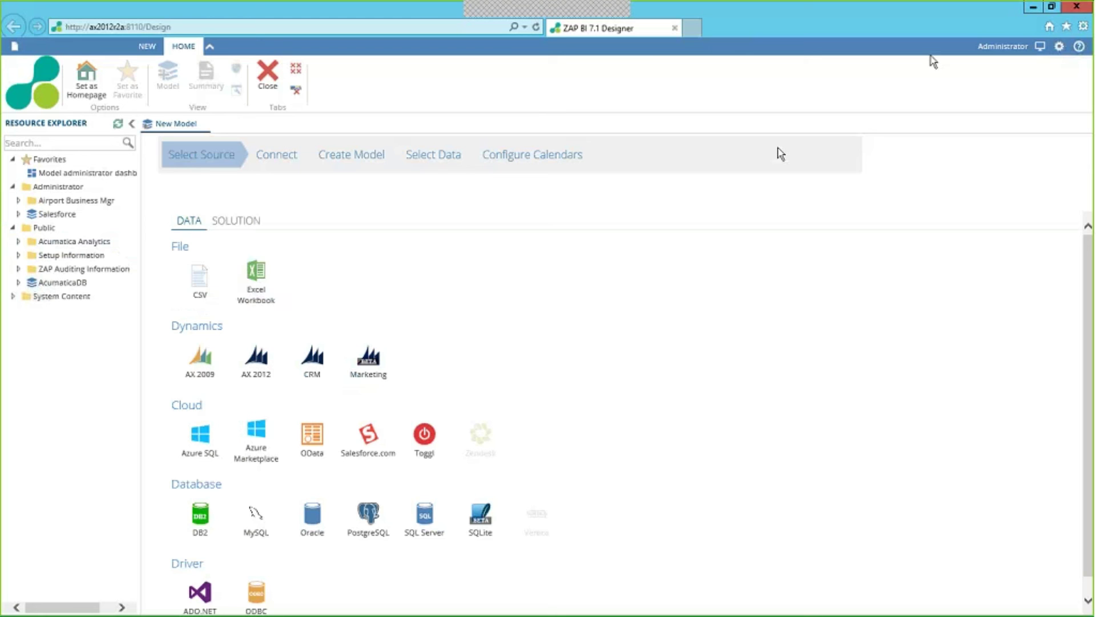
click(1032, 8)
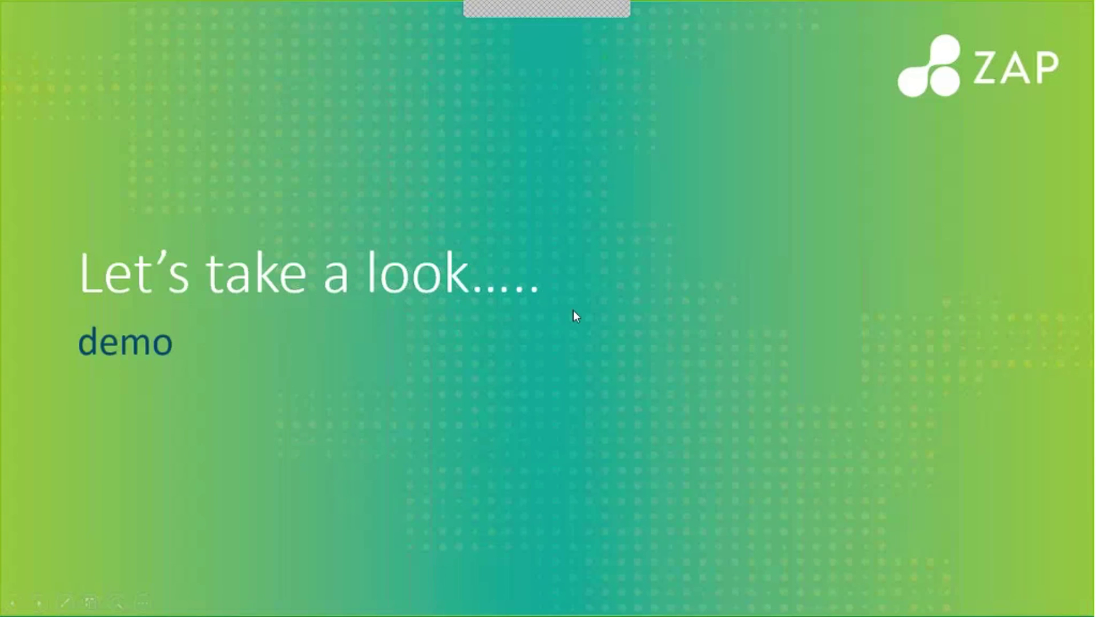
key(Right)
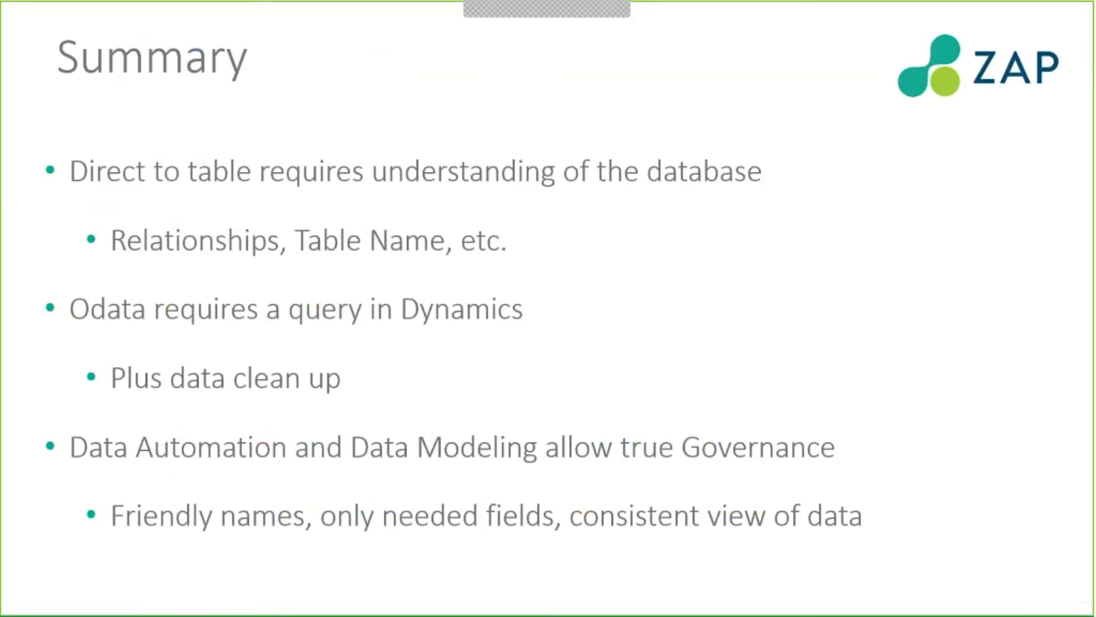